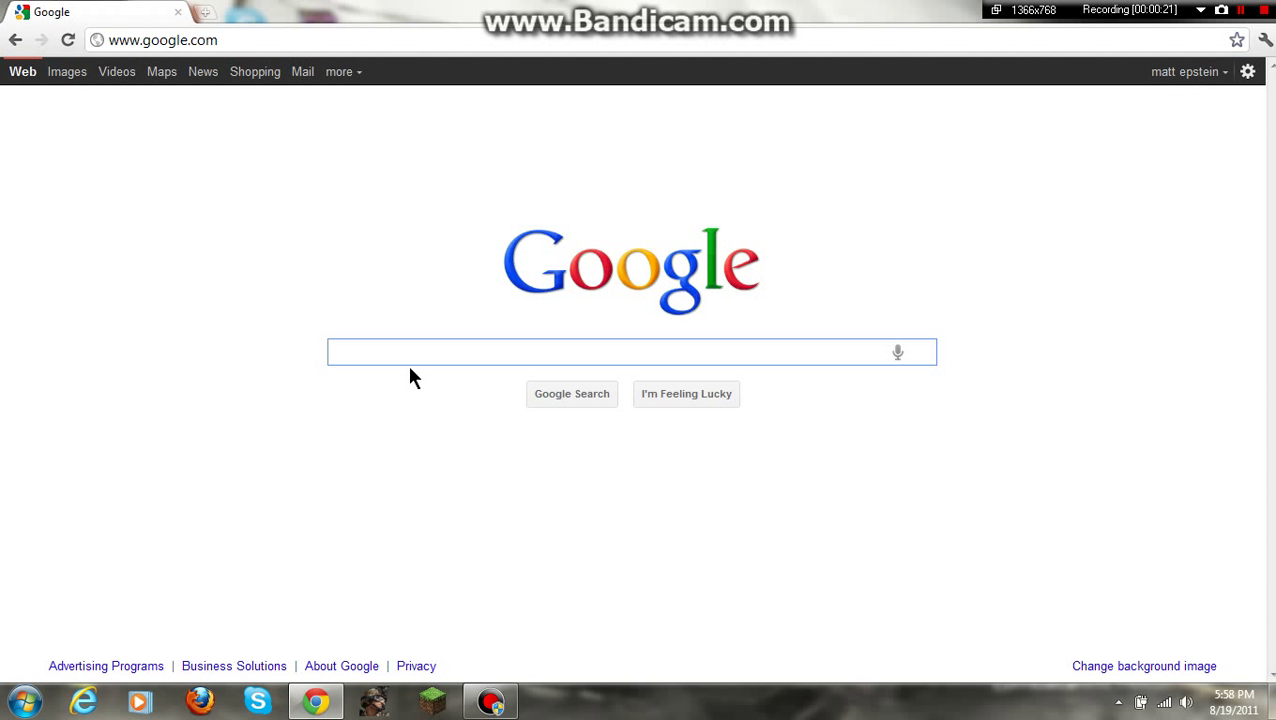
Search Google for 'bandicam'.
{"action": "type", "text": "bandi"}
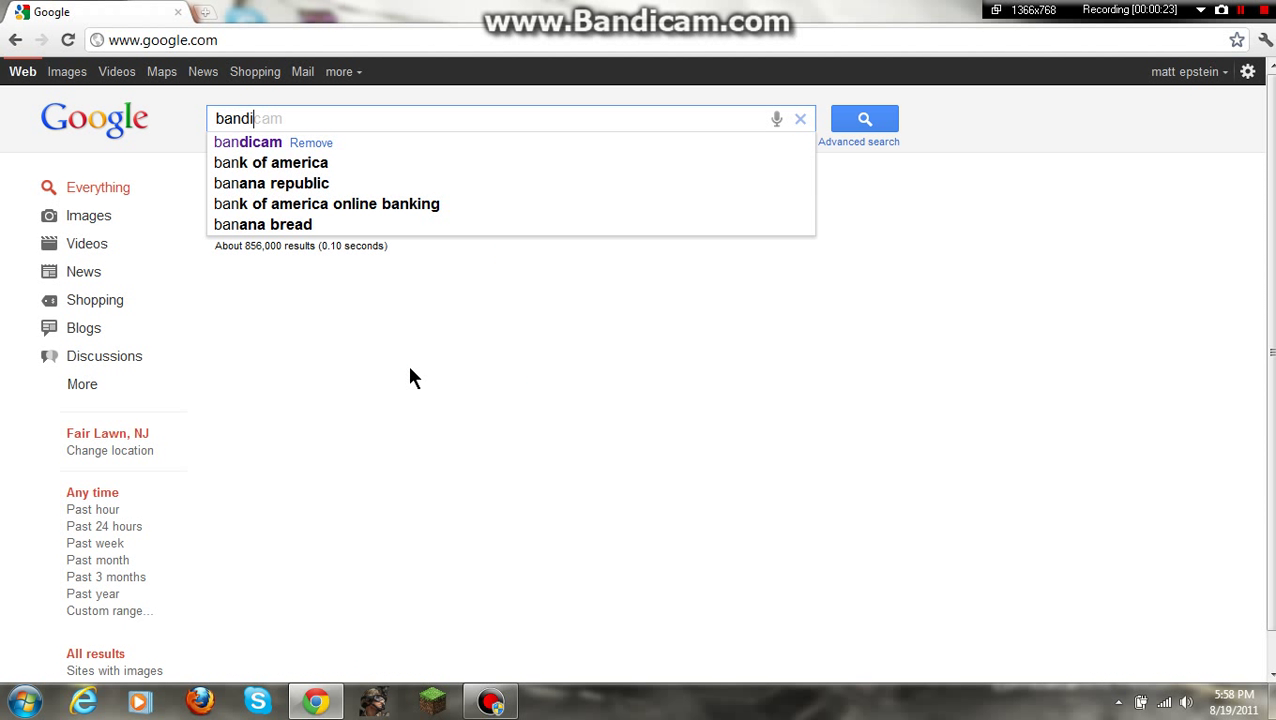
{"action": "type", "text": "cam"}
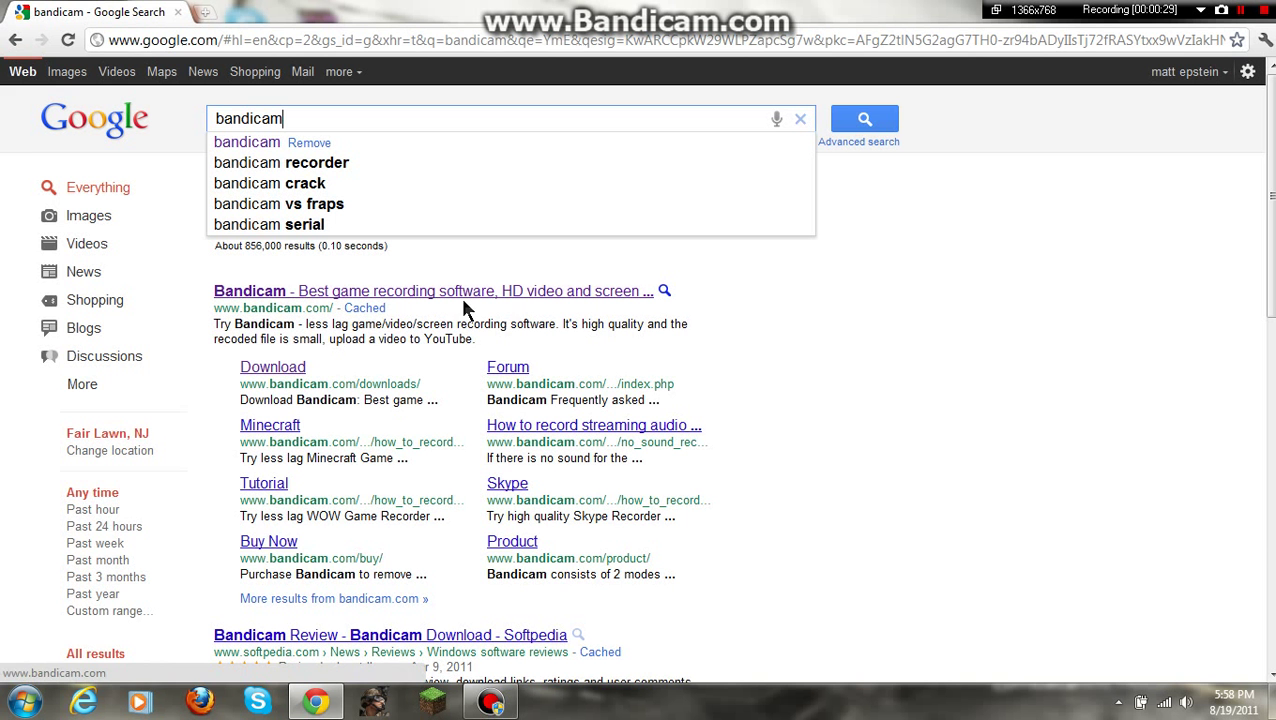
Open bandicam.com from the search results and go to its Download page.
{"action": "left_click", "coordinate": [513, 296]}
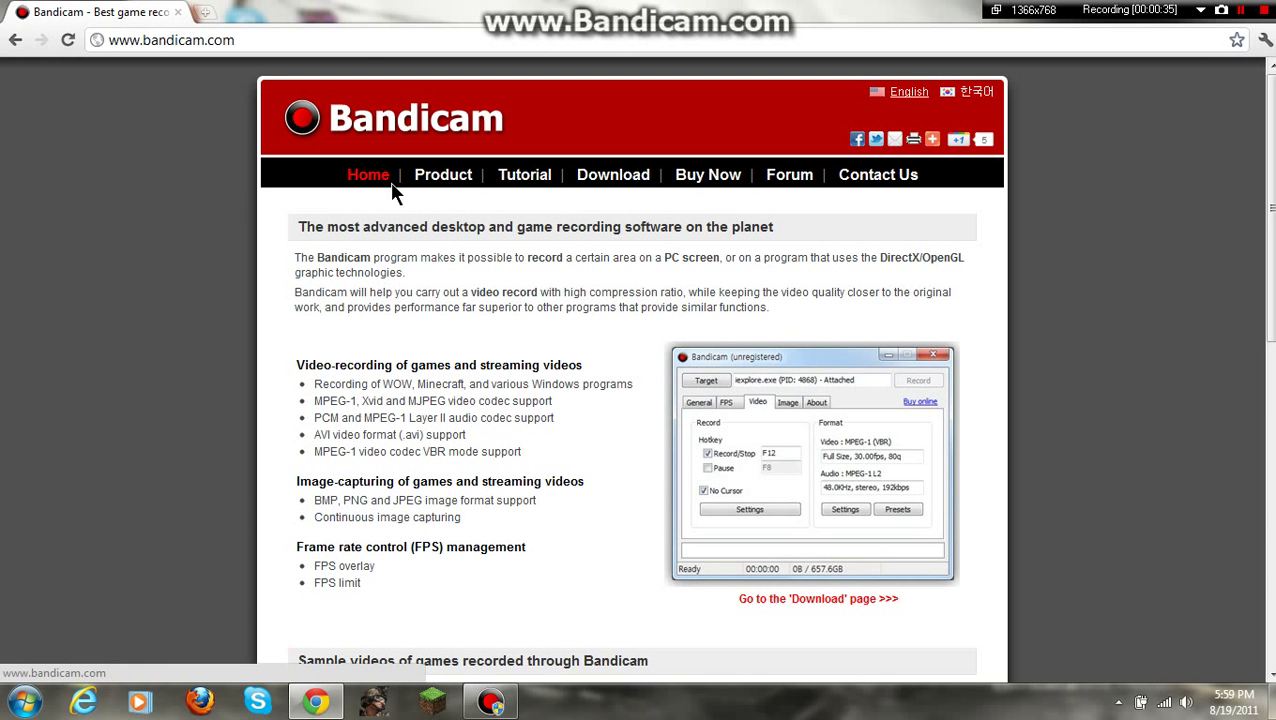
{"action": "left_click", "coordinate": [610, 176]}
{"action": "scroll", "coordinate": [592, 264], "scroll_direction": "down", "scroll_amount": 2}
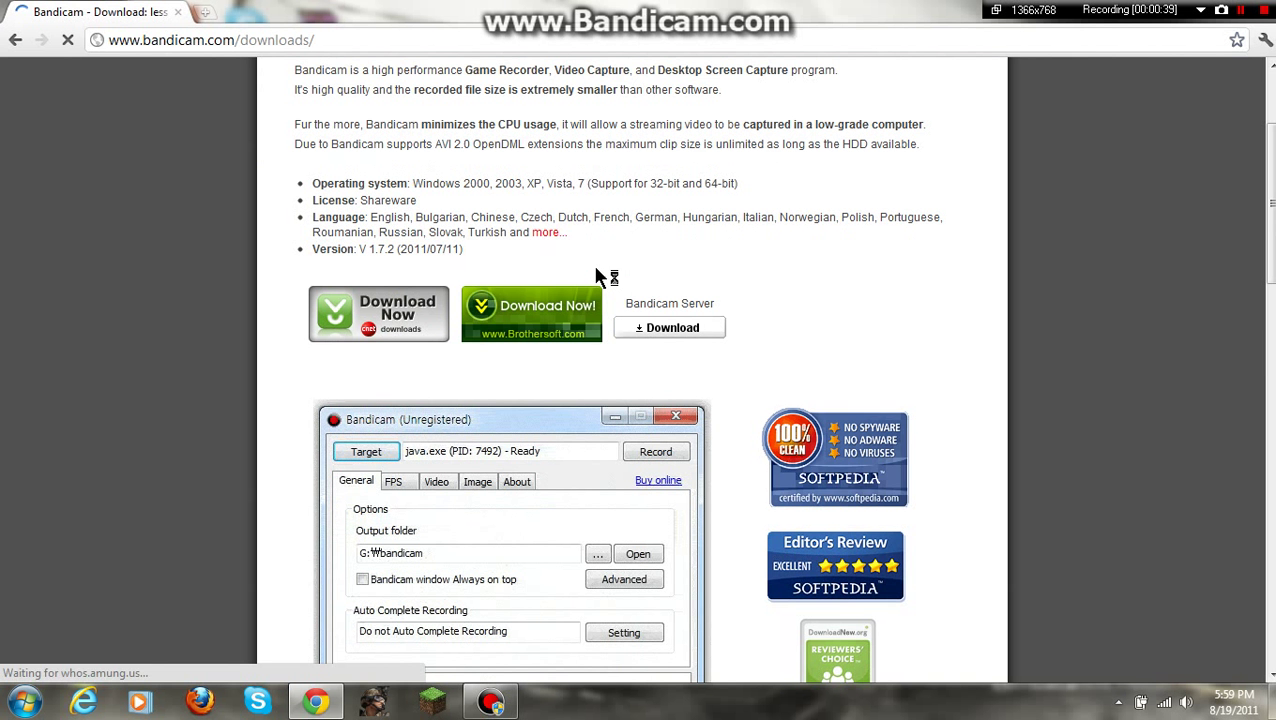
{"action": "scroll", "coordinate": [660, 292], "scroll_direction": "down", "scroll_amount": 1}
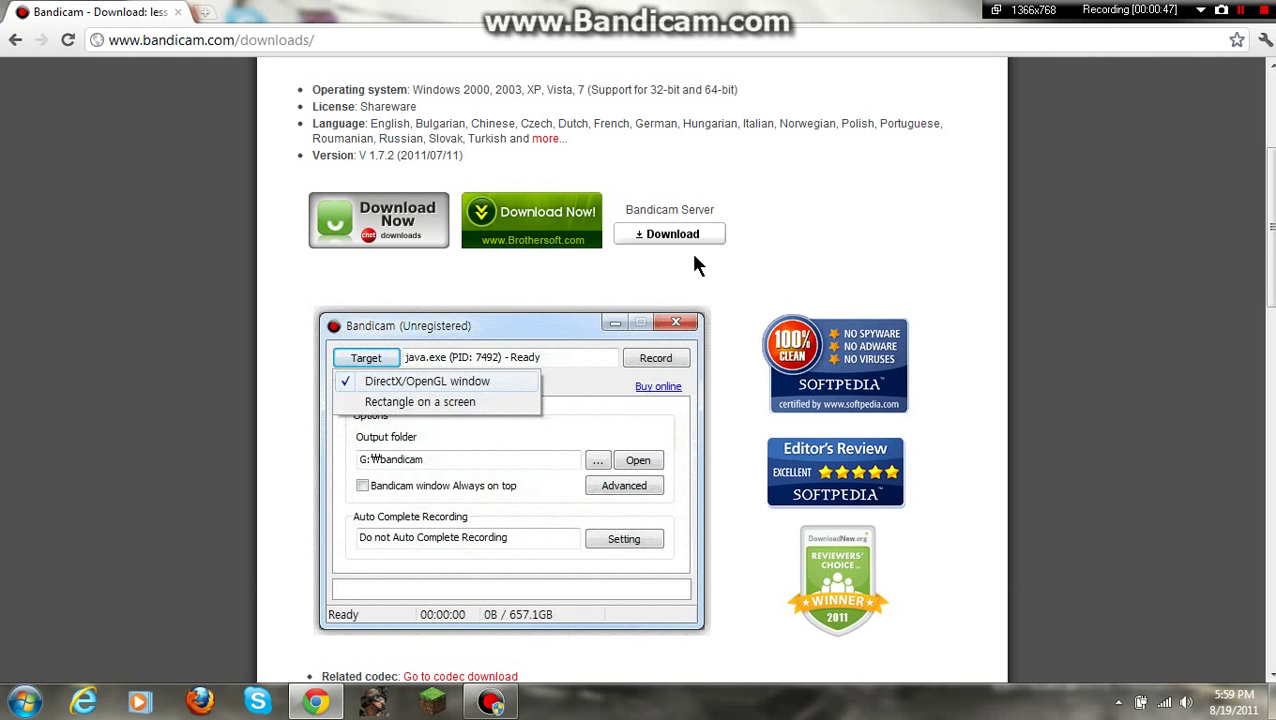
Look over the download buttons, then close Chrome to reveal the Bandicam window.
{"action": "scroll", "coordinate": [695, 262], "scroll_direction": "down", "scroll_amount": 1}
{"action": "scroll", "coordinate": [697, 262], "scroll_direction": "down", "scroll_amount": 2}
{"action": "scroll", "coordinate": [938, 163], "scroll_direction": "up", "scroll_amount": 2}
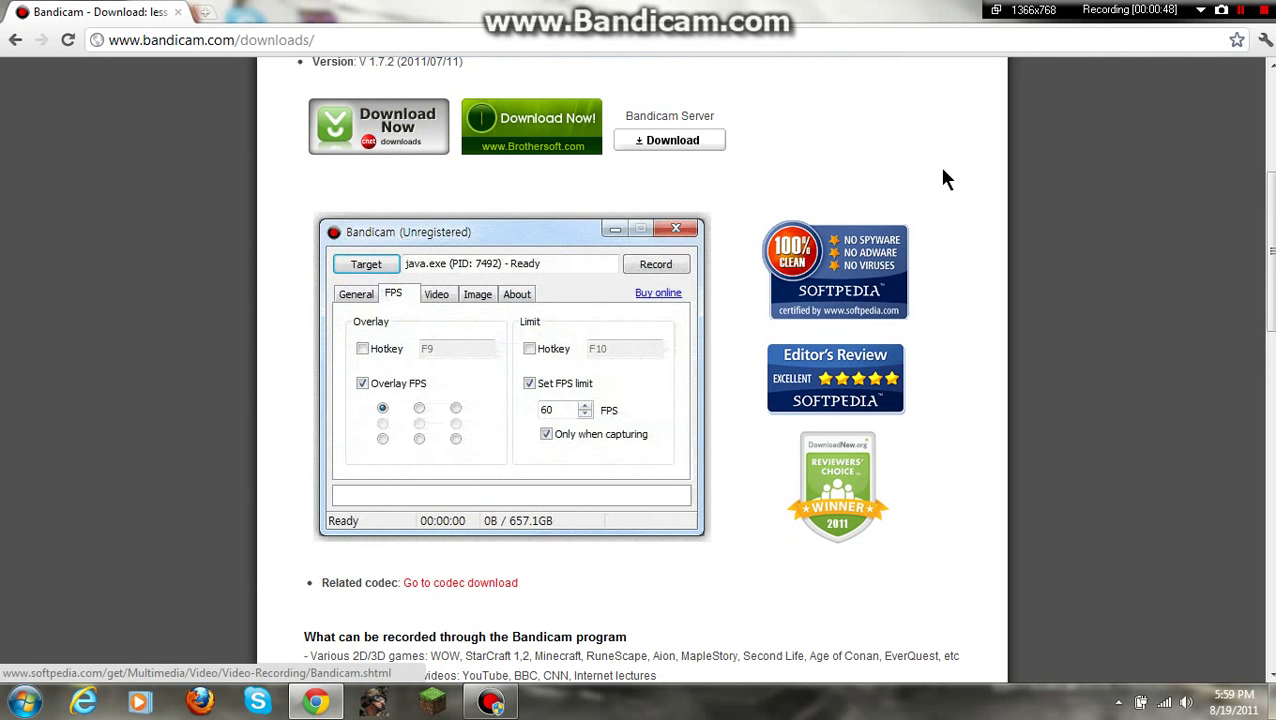
{"action": "left_click", "coordinate": [955, 17]}
{"action": "left_click", "coordinate": [1022, 88]}
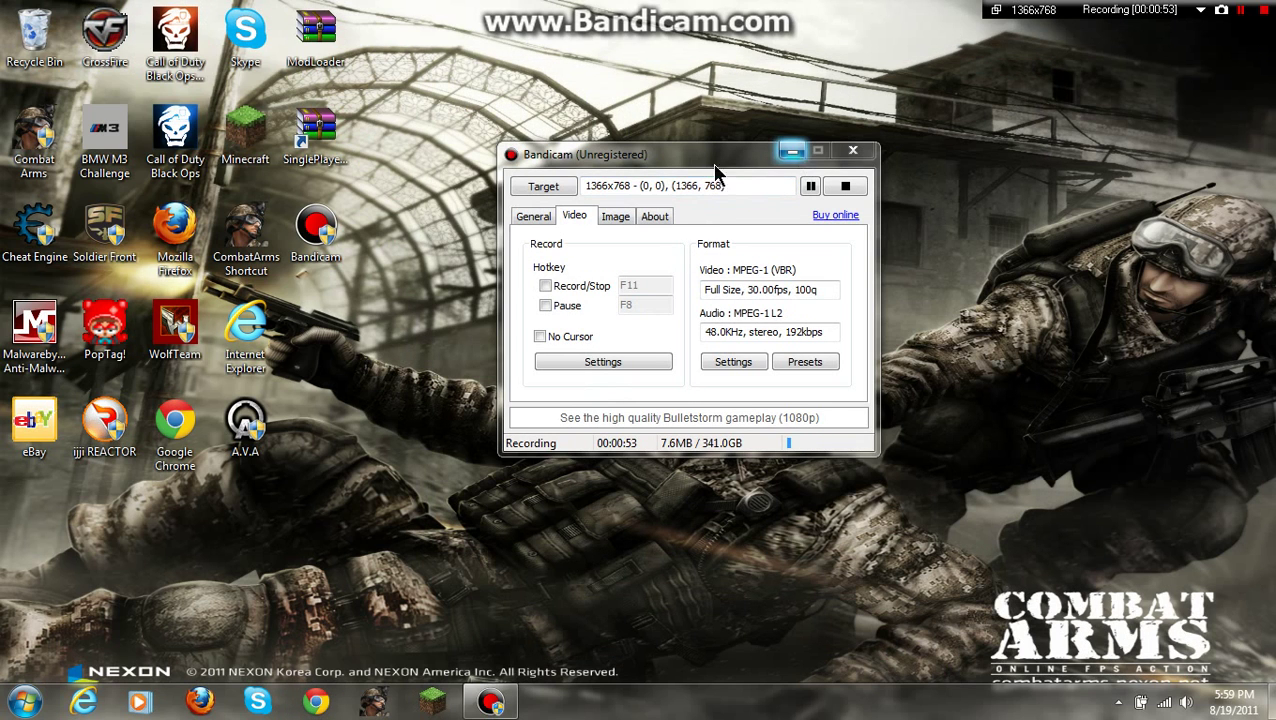
Minimize and reopen Bandicam, then set the recording target to 'Rectangle on a screen'.
{"action": "left_click", "coordinate": [791, 151]}
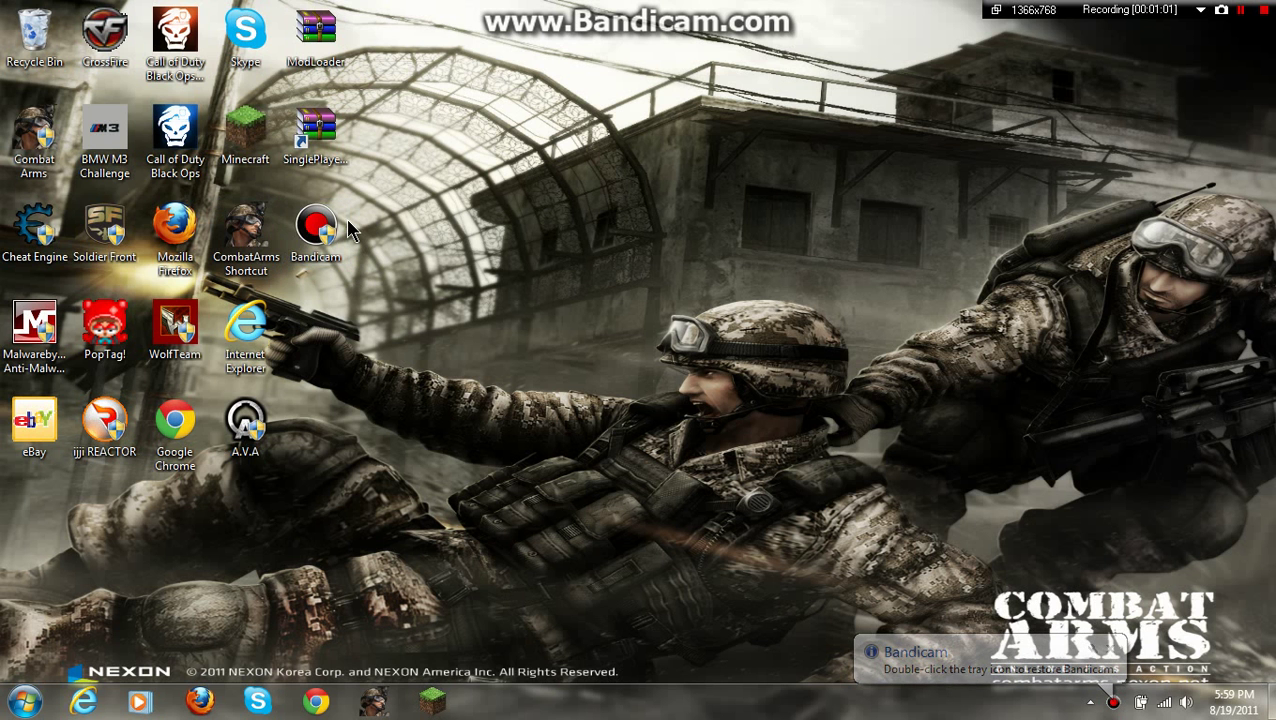
{"action": "double_click", "coordinate": [320, 240]}
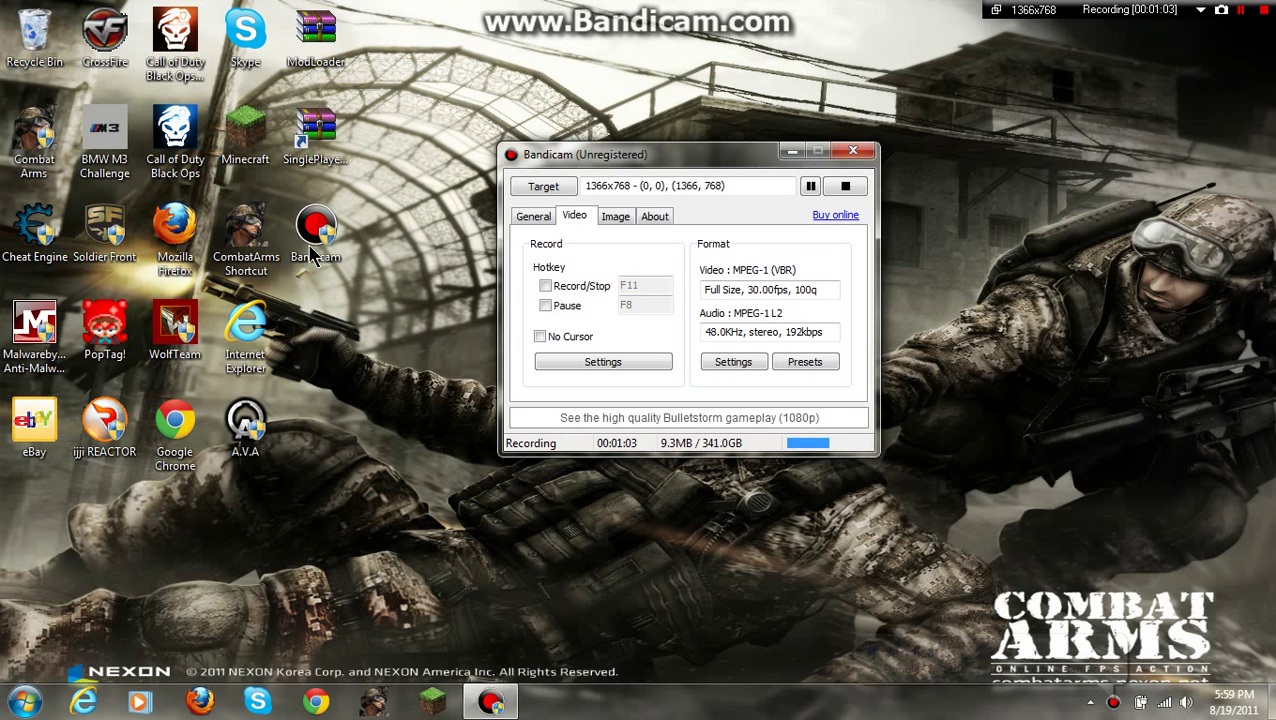
{"action": "left_click", "coordinate": [550, 190]}
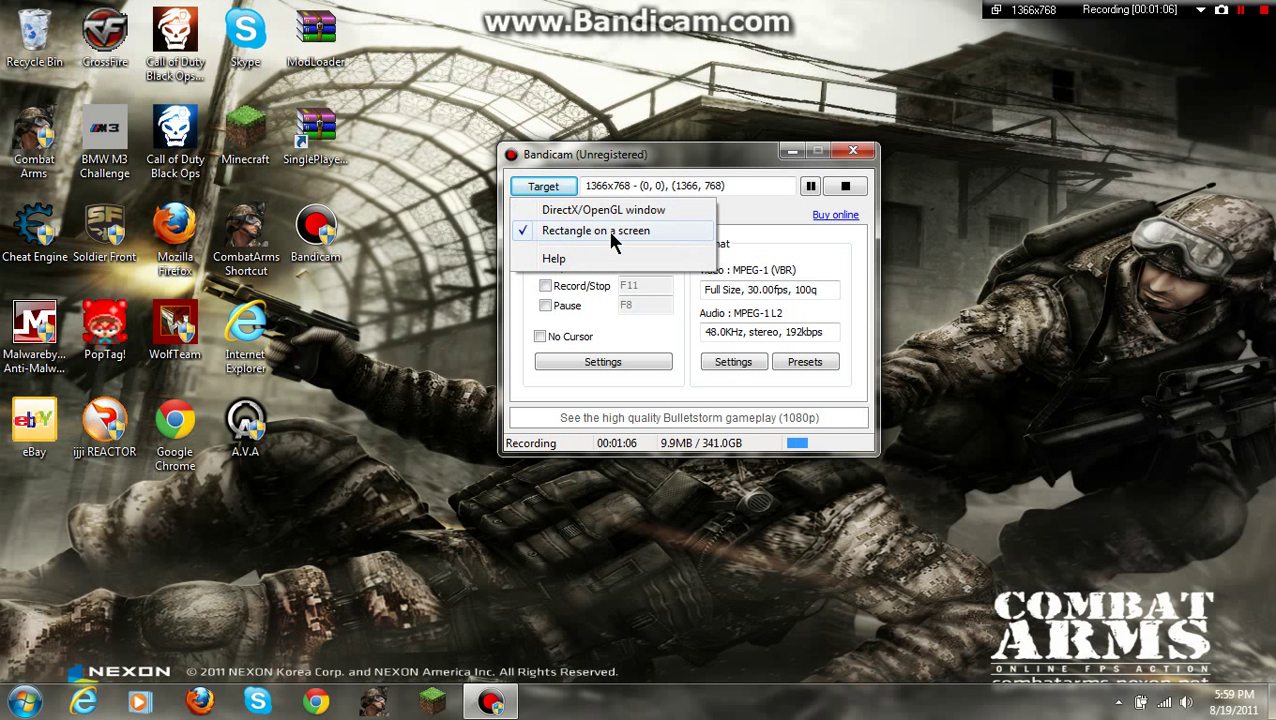
{"action": "left_click", "coordinate": [476, 215]}
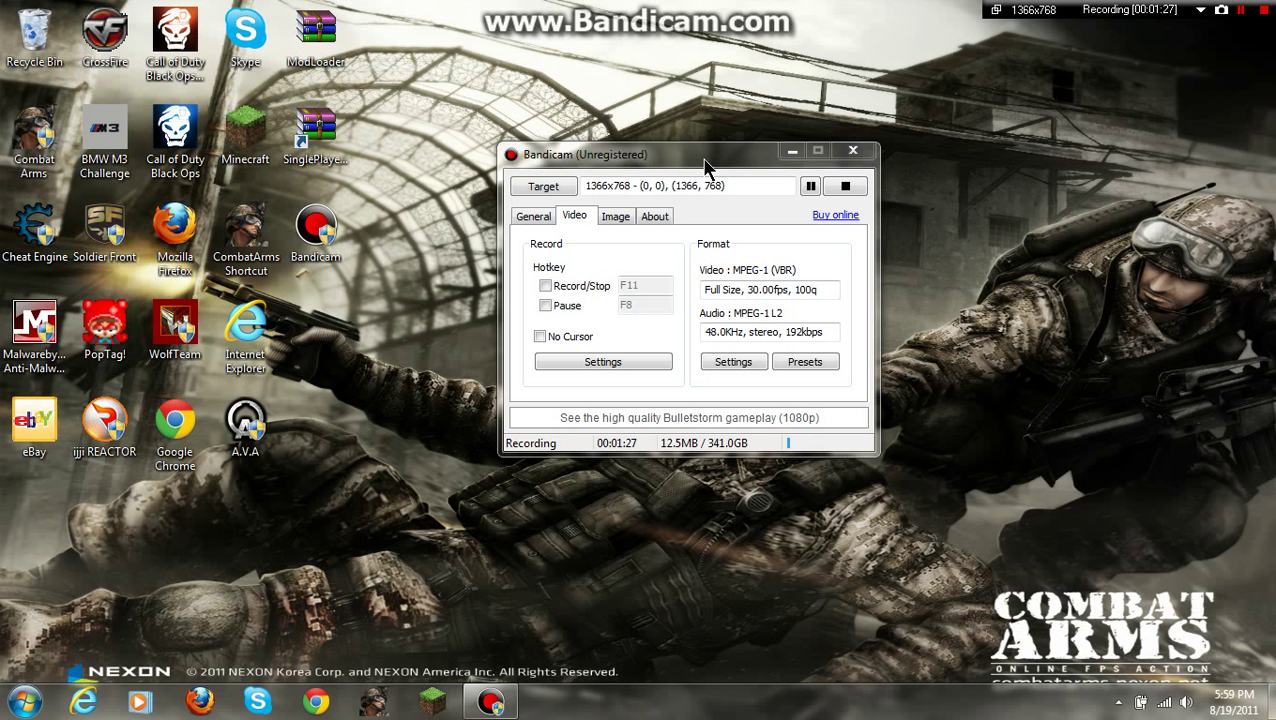
Set the video format quality to the top value, 100, and confirm.
{"action": "left_click", "coordinate": [616, 222]}
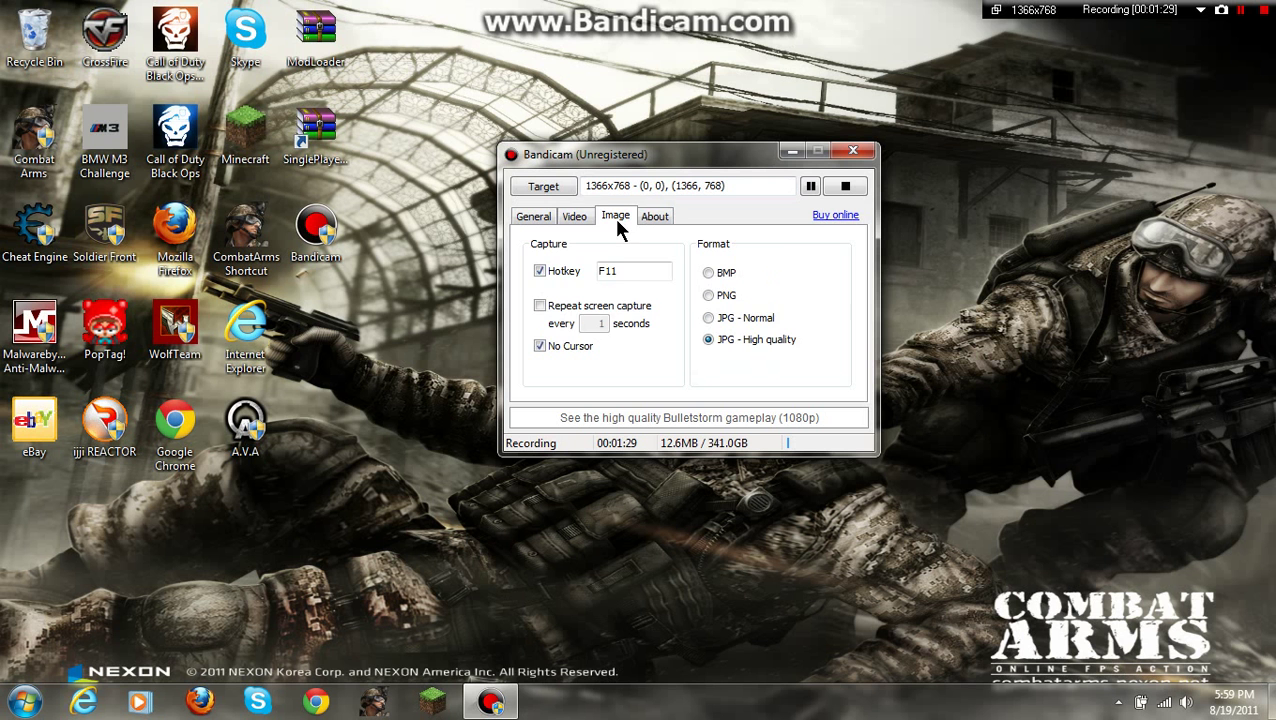
{"action": "left_click", "coordinate": [572, 216]}
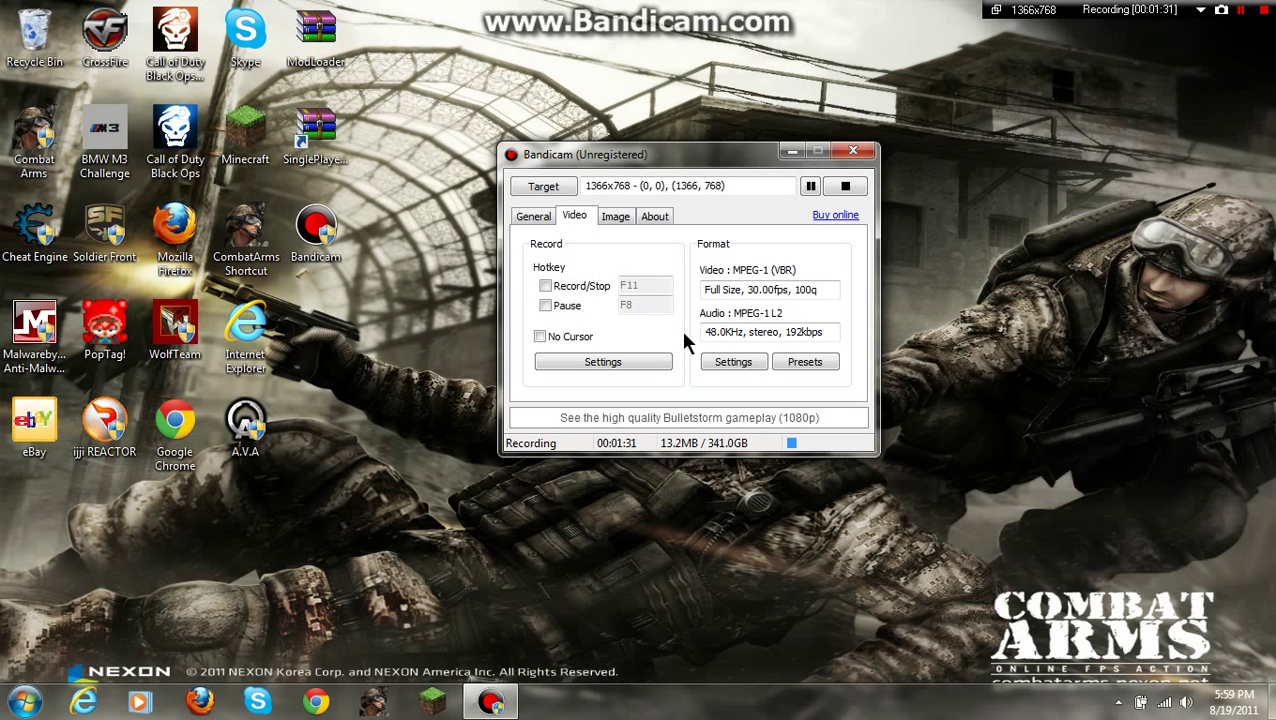
{"action": "left_click", "coordinate": [737, 364]}
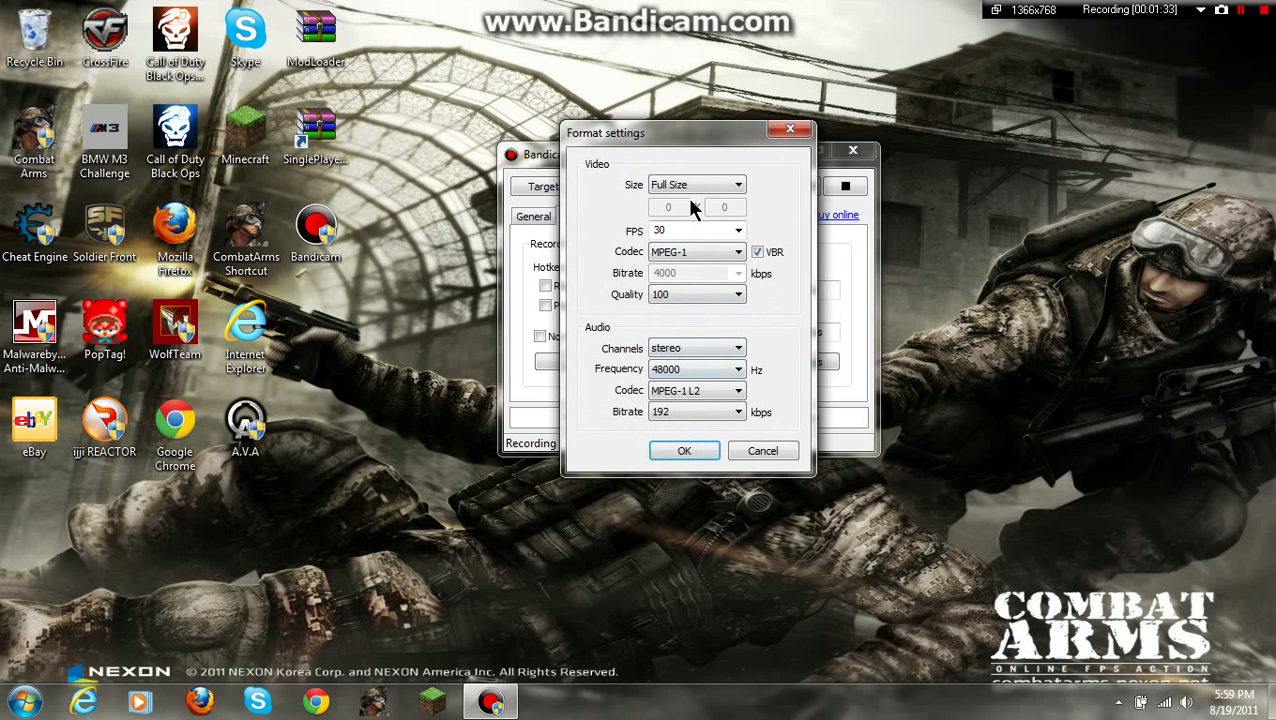
{"action": "left_click", "coordinate": [654, 294]}
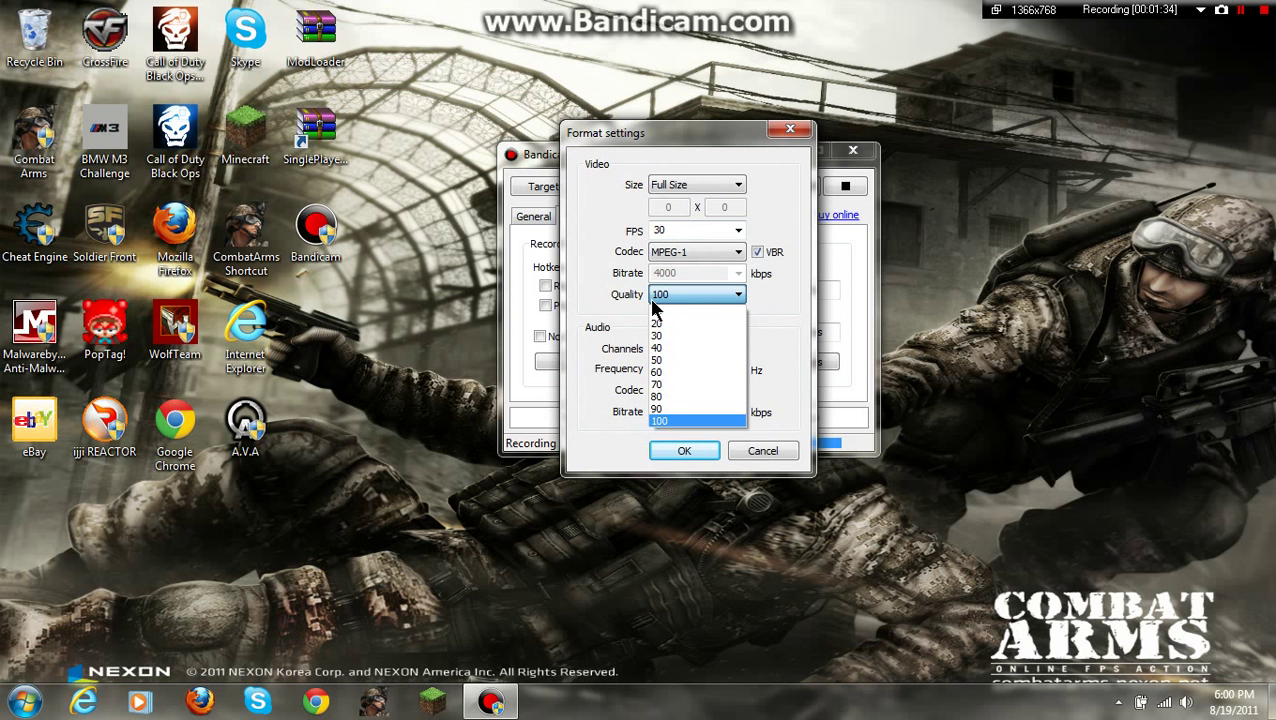
{"action": "left_click", "coordinate": [688, 424]}
{"action": "left_click", "coordinate": [686, 451]}
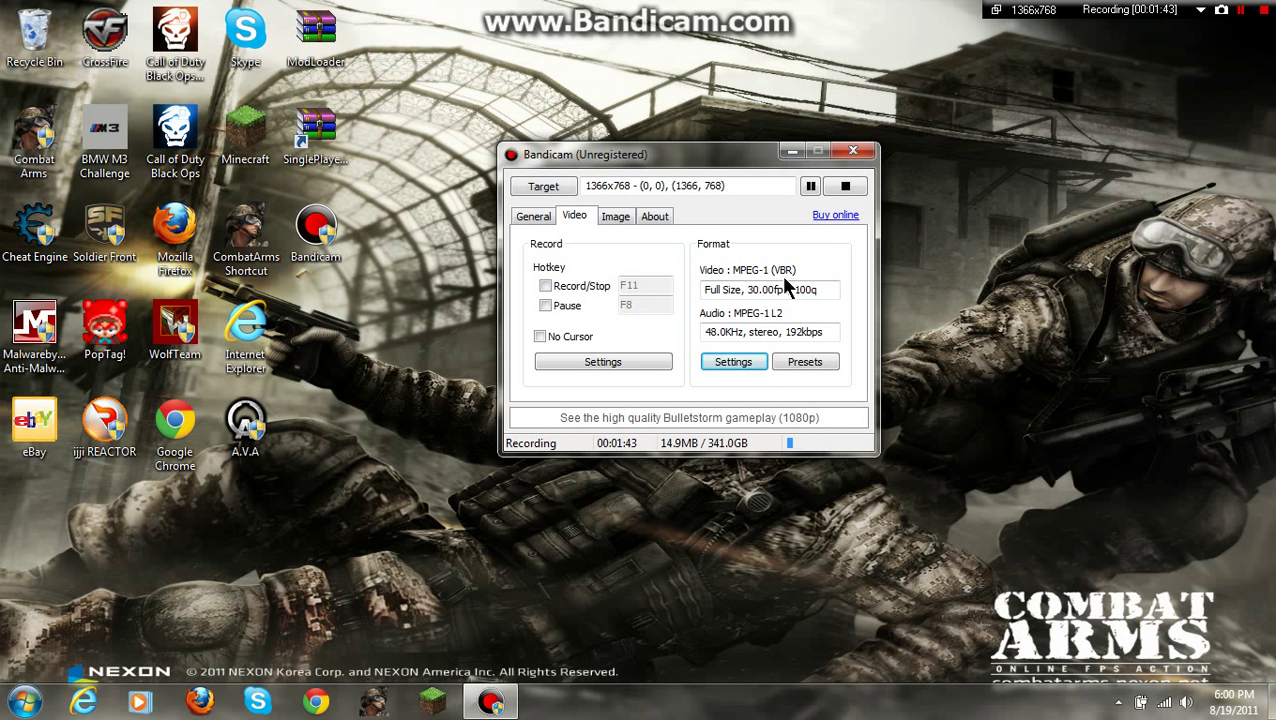
Browse the General, Image and About tabs, ending on Image settings (F11, JPG - High quality).
{"action": "left_click", "coordinate": [536, 216]}
{"action": "left_click", "coordinate": [616, 217]}
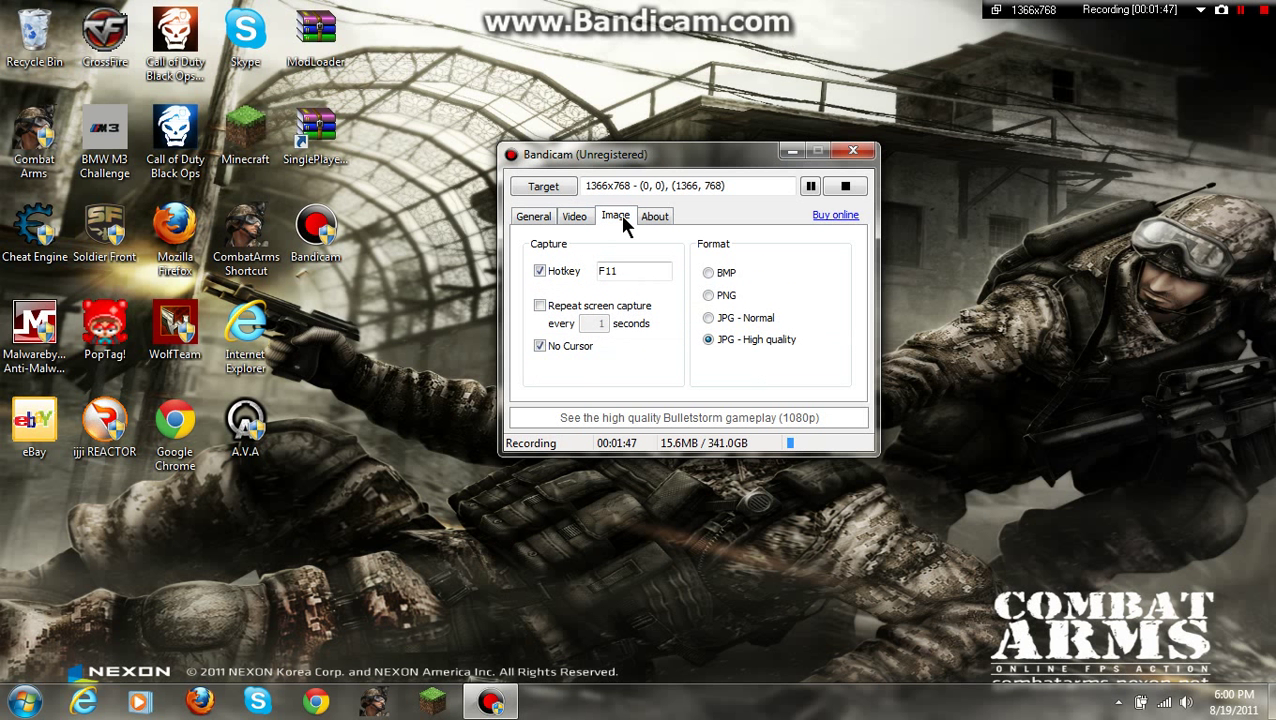
{"action": "left_click", "coordinate": [655, 220]}
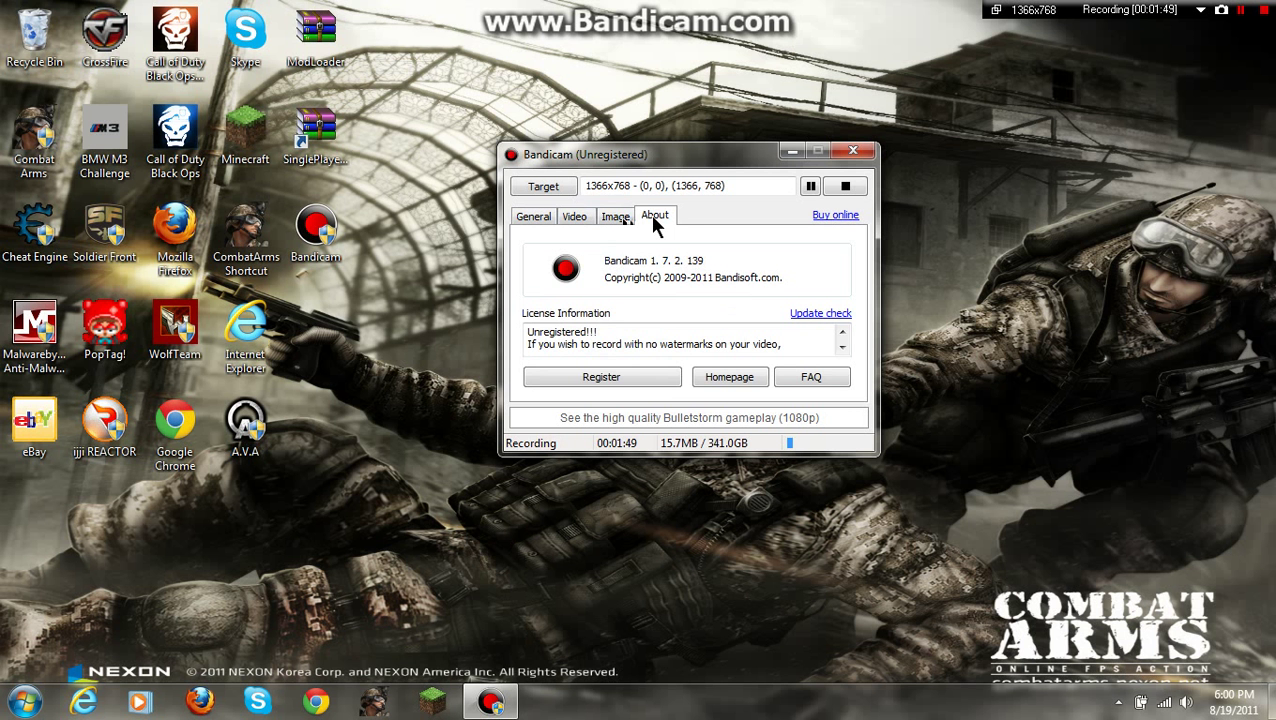
{"action": "left_click", "coordinate": [605, 222]}
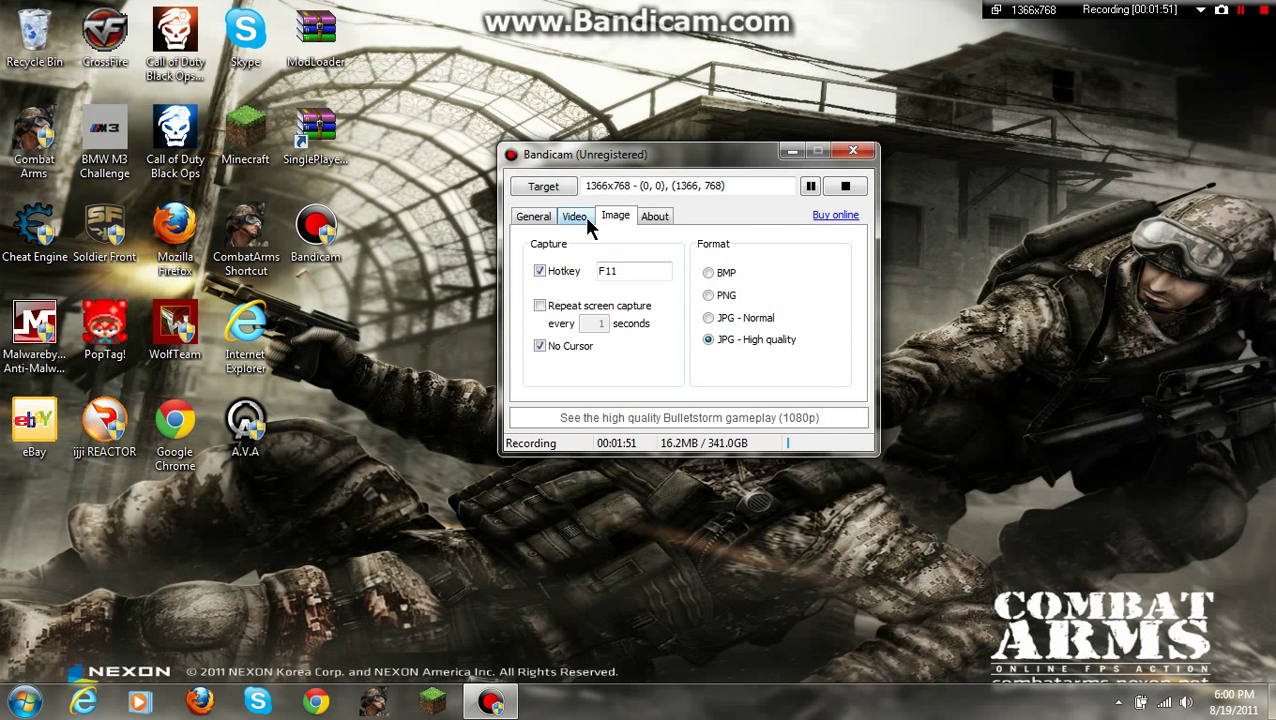
{"action": "left_click", "coordinate": [584, 216]}
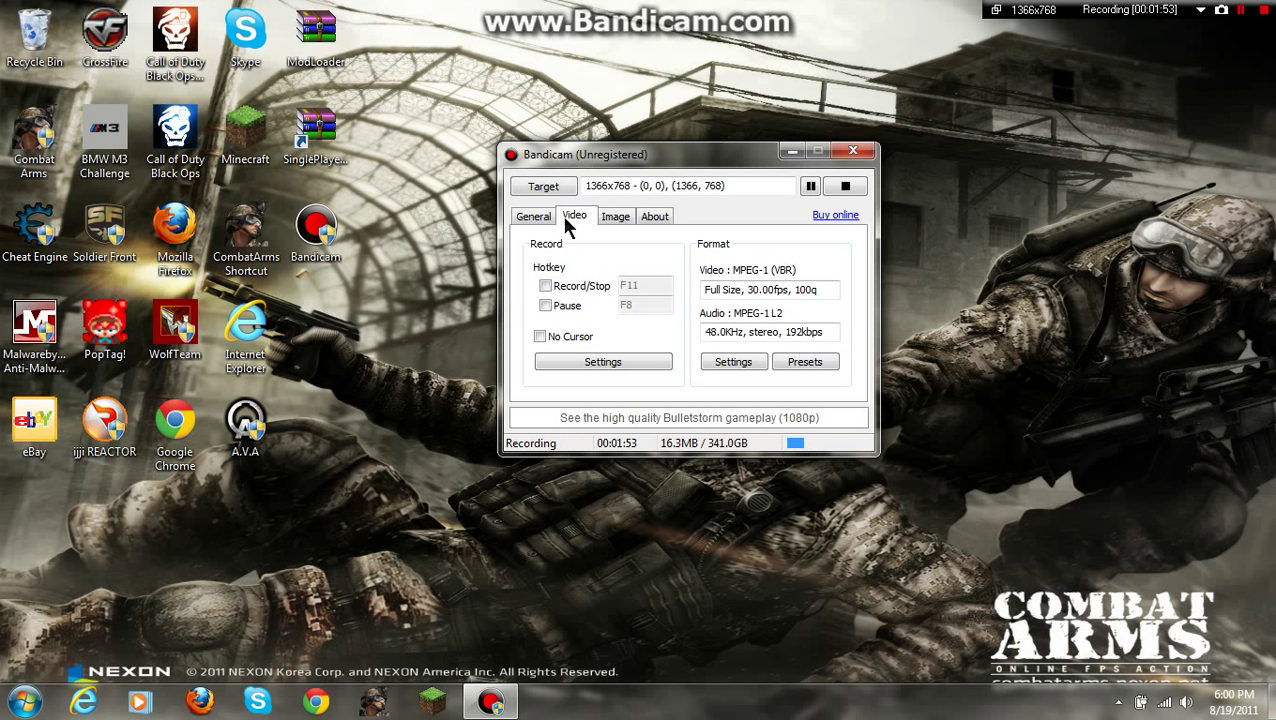
{"action": "left_click", "coordinate": [540, 218]}
{"action": "left_click", "coordinate": [611, 218]}
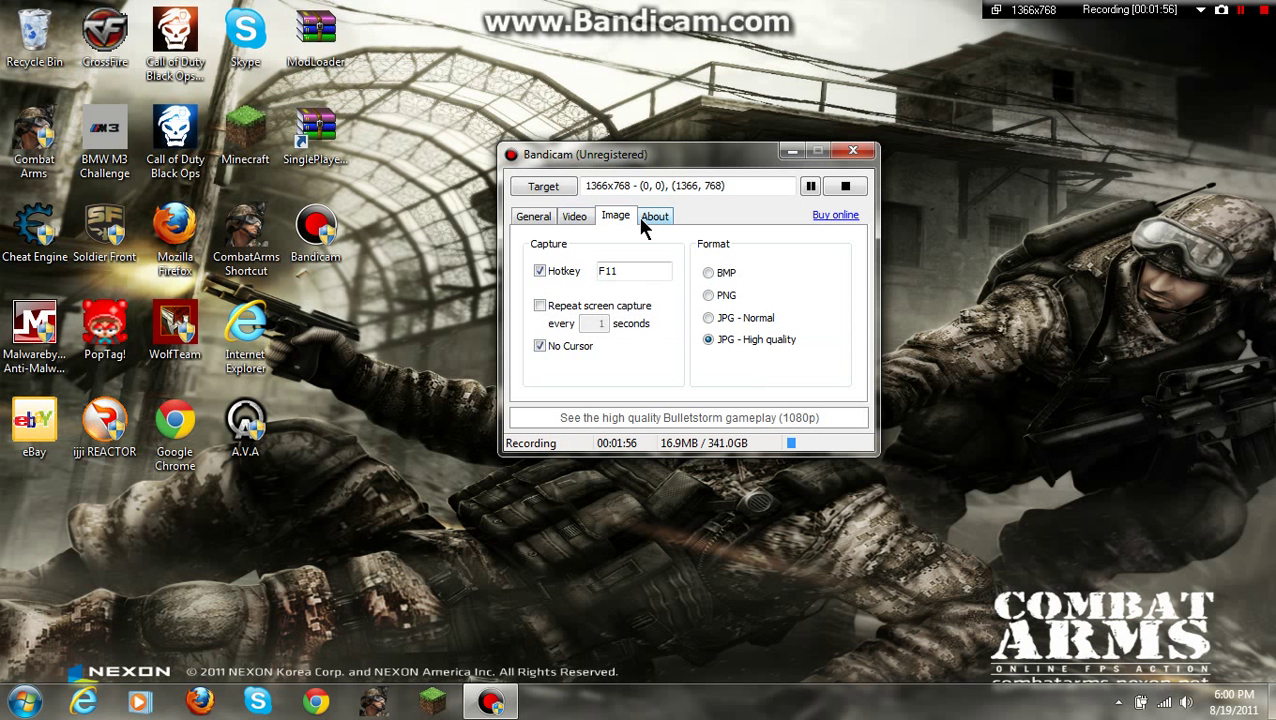
Open the Video tab's record settings and look over the Logo and Sound options.
{"action": "left_click", "coordinate": [566, 220]}
{"action": "left_click", "coordinate": [617, 357]}
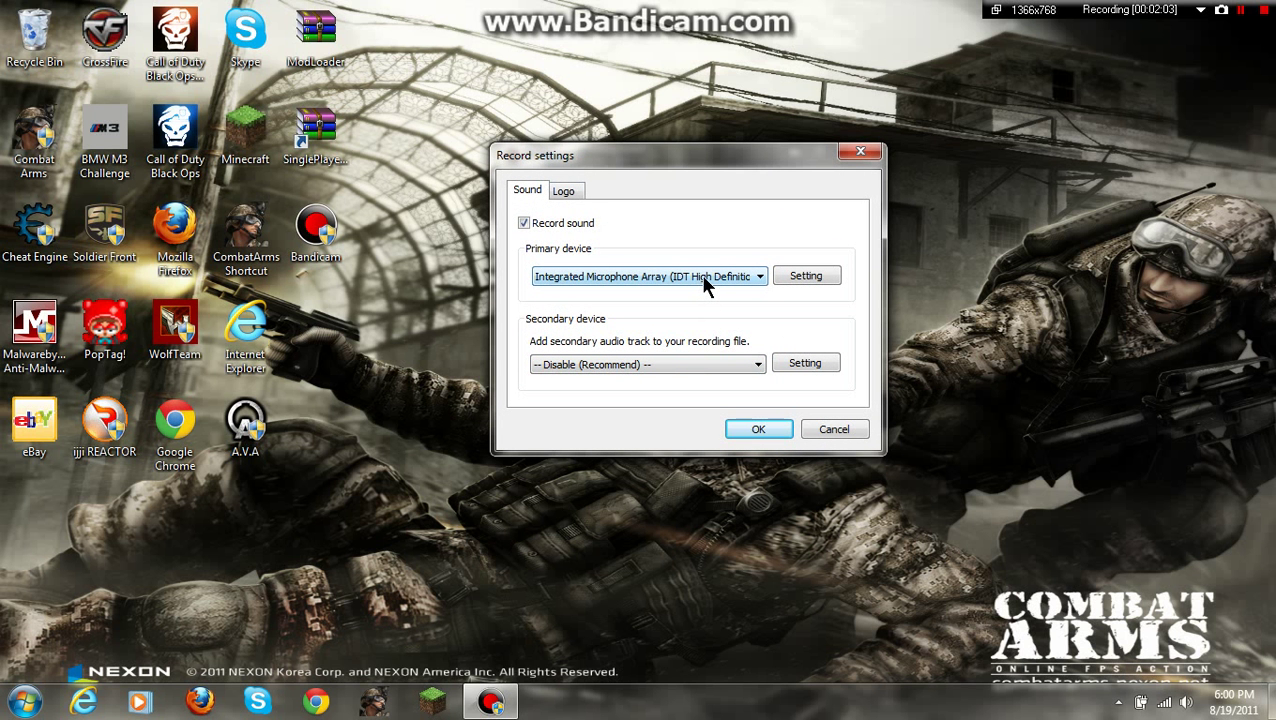
{"action": "left_click", "coordinate": [568, 194]}
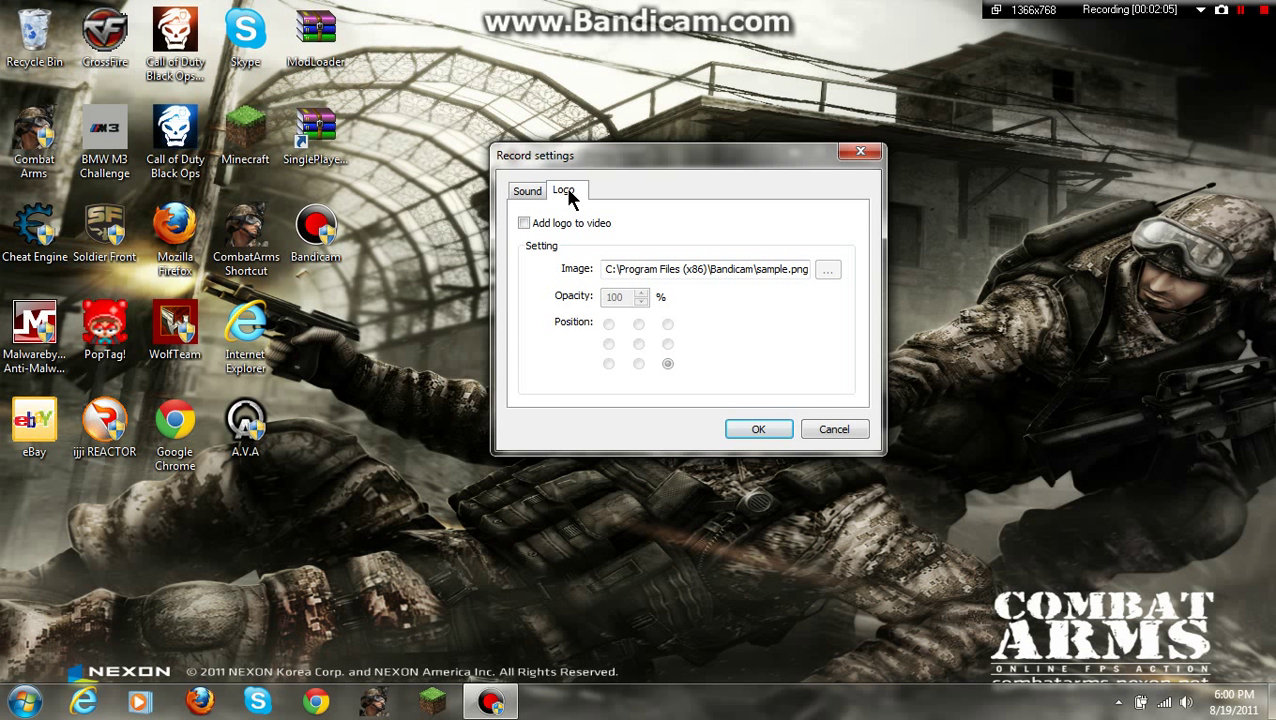
{"action": "left_click", "coordinate": [529, 192]}
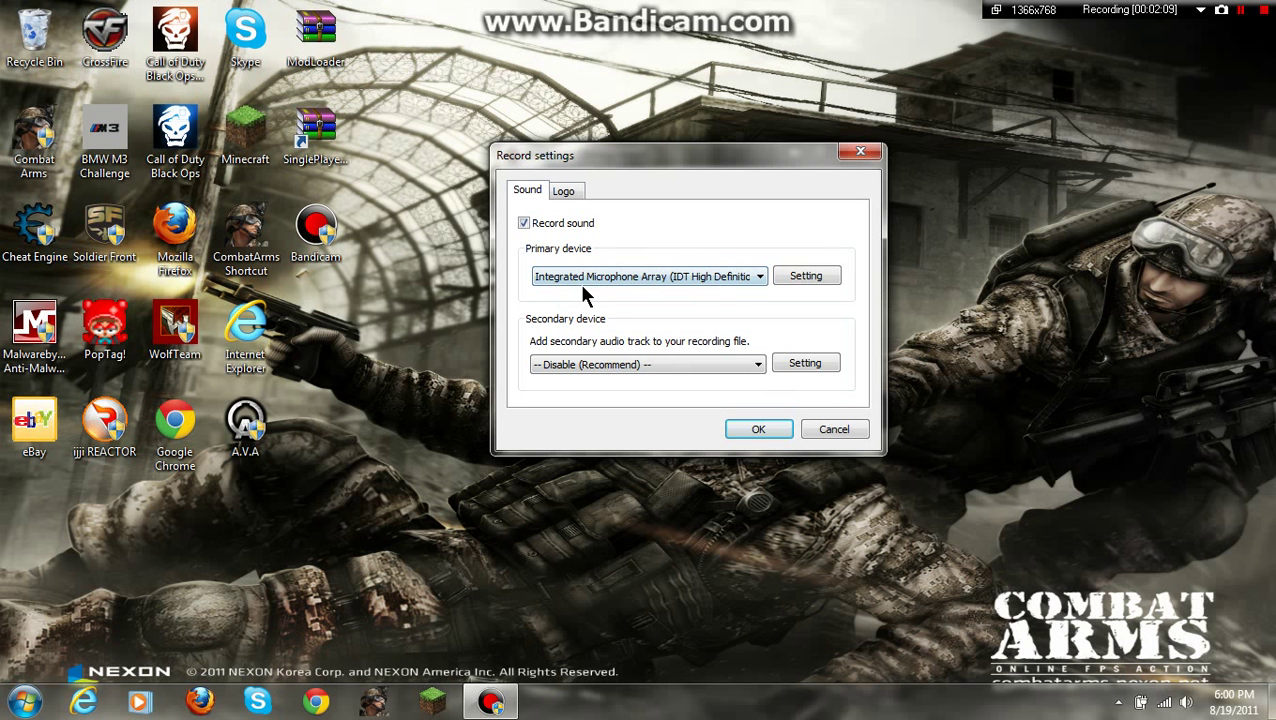
{"action": "left_click", "coordinate": [612, 281]}
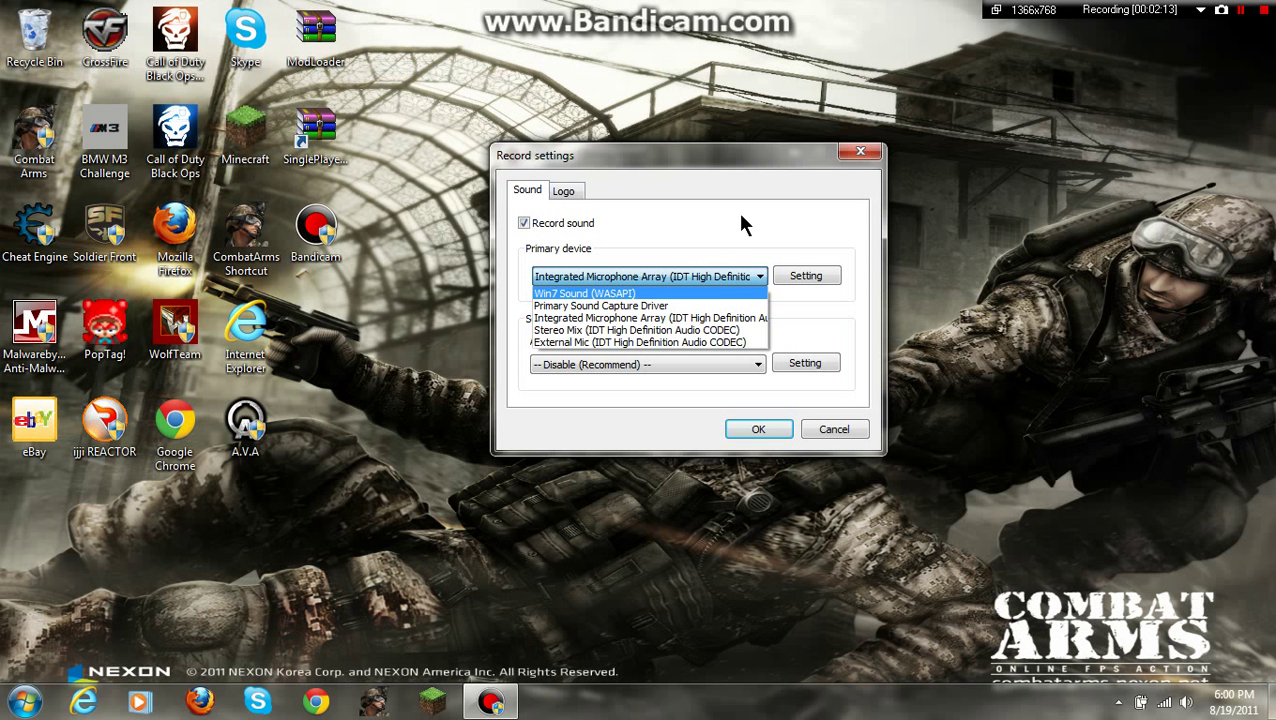
{"action": "left_click", "coordinate": [668, 318]}
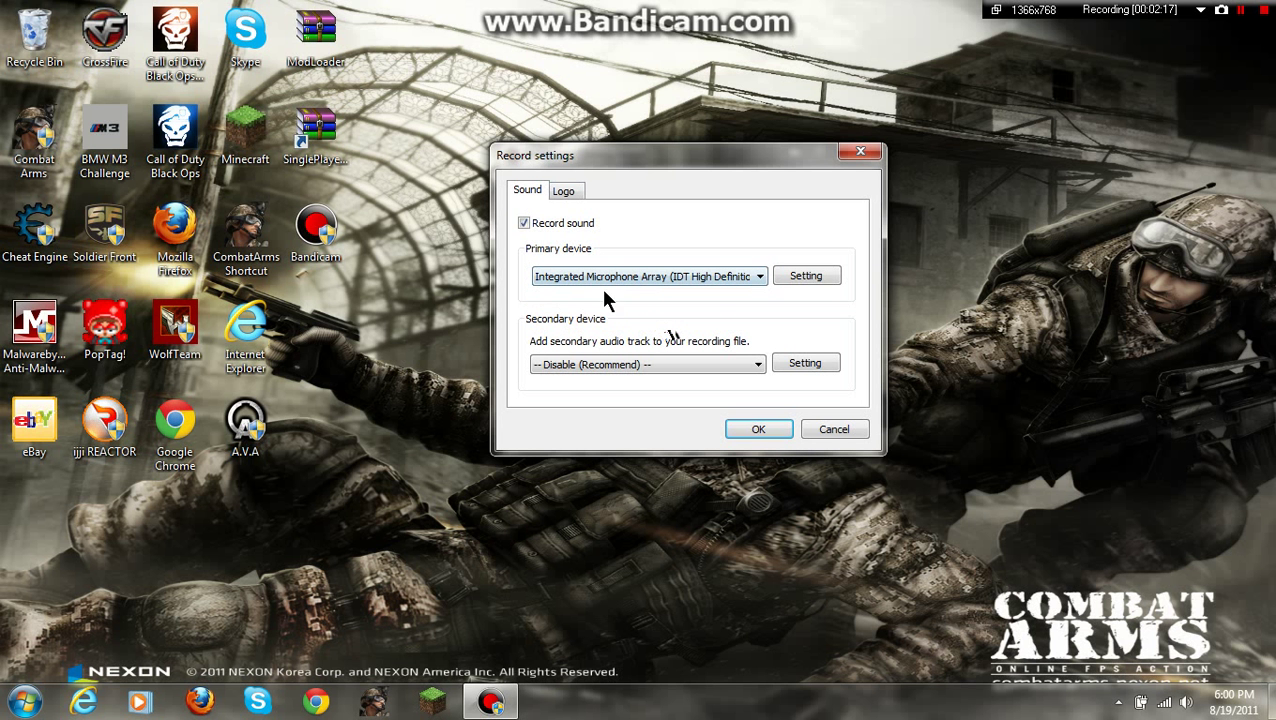
Make Integrated Microphone Array the primary sound device and apply the settings.
{"action": "left_click", "coordinate": [615, 283]}
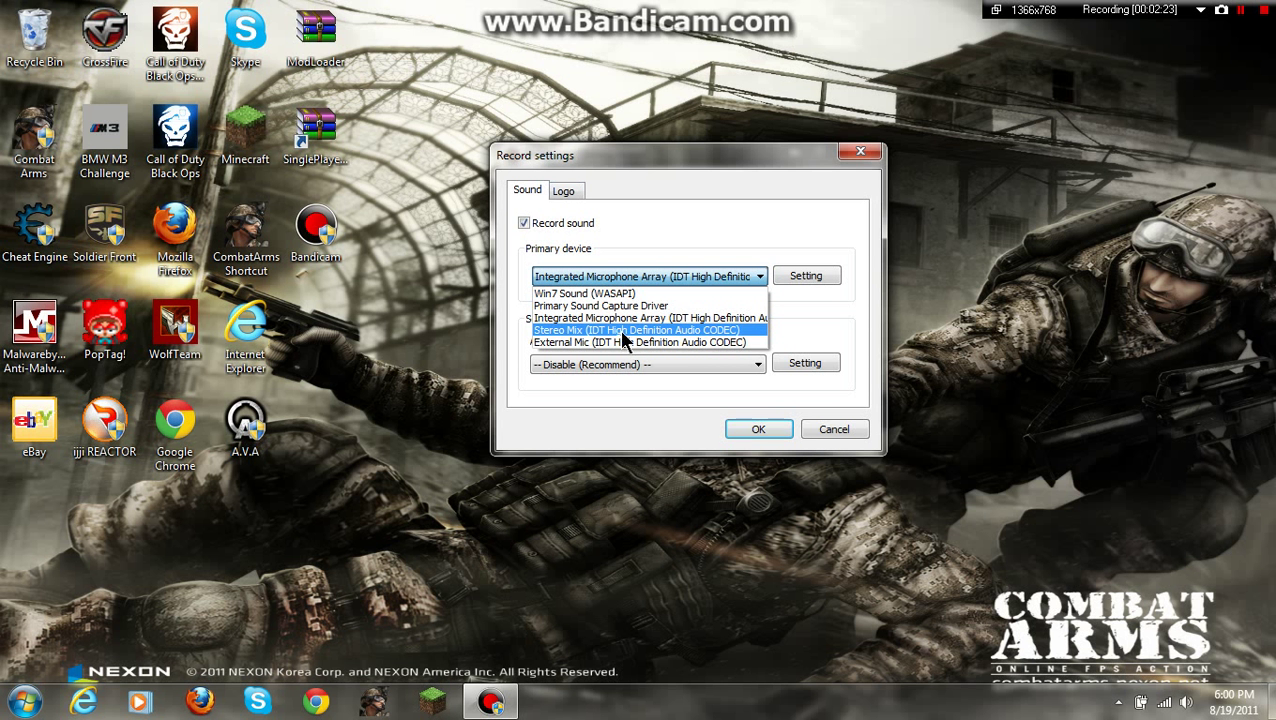
{"action": "left_click", "coordinate": [614, 332]}
{"action": "left_click", "coordinate": [600, 283]}
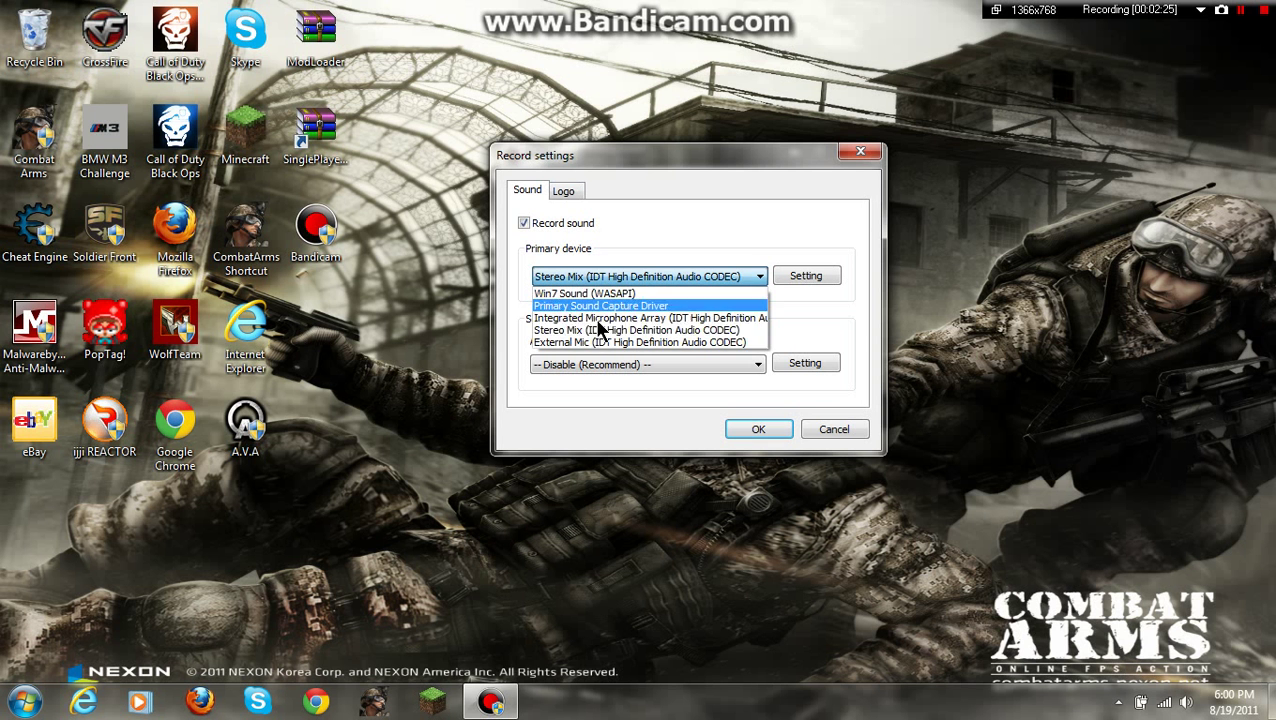
{"action": "left_click", "coordinate": [600, 350]}
{"action": "left_click", "coordinate": [603, 284]}
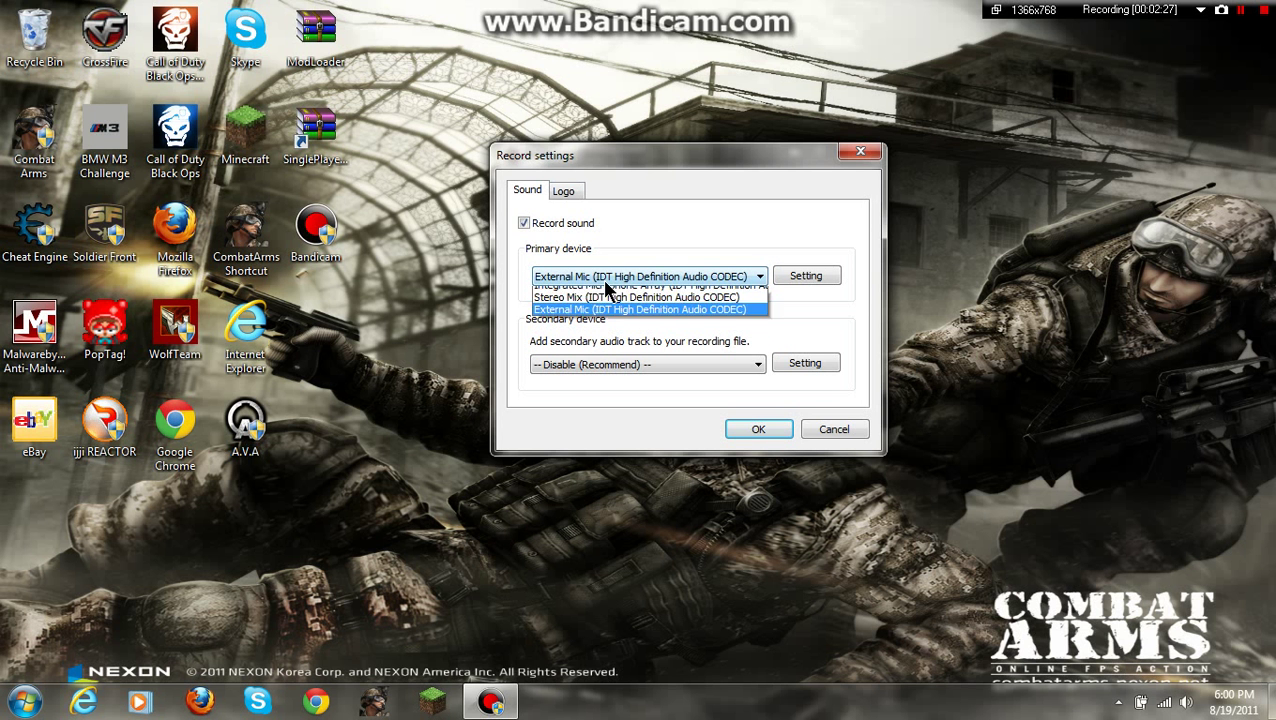
{"action": "left_click", "coordinate": [604, 320]}
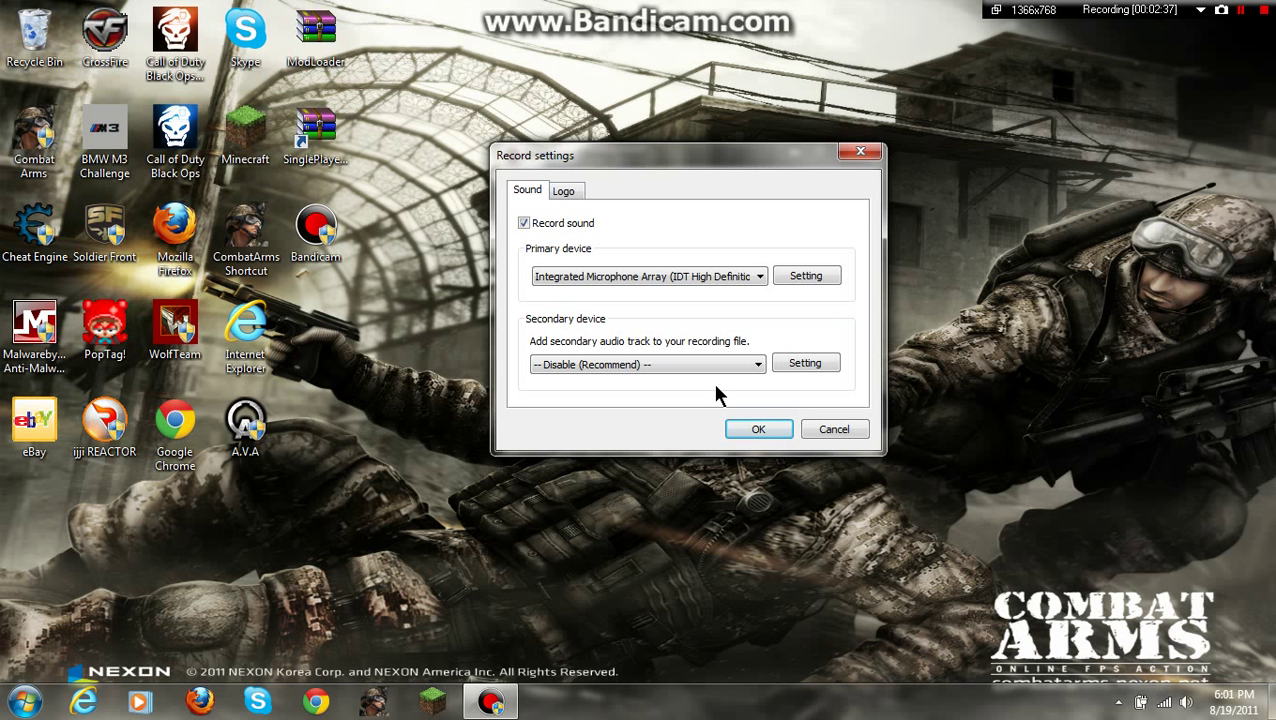
{"action": "left_click", "coordinate": [757, 432]}
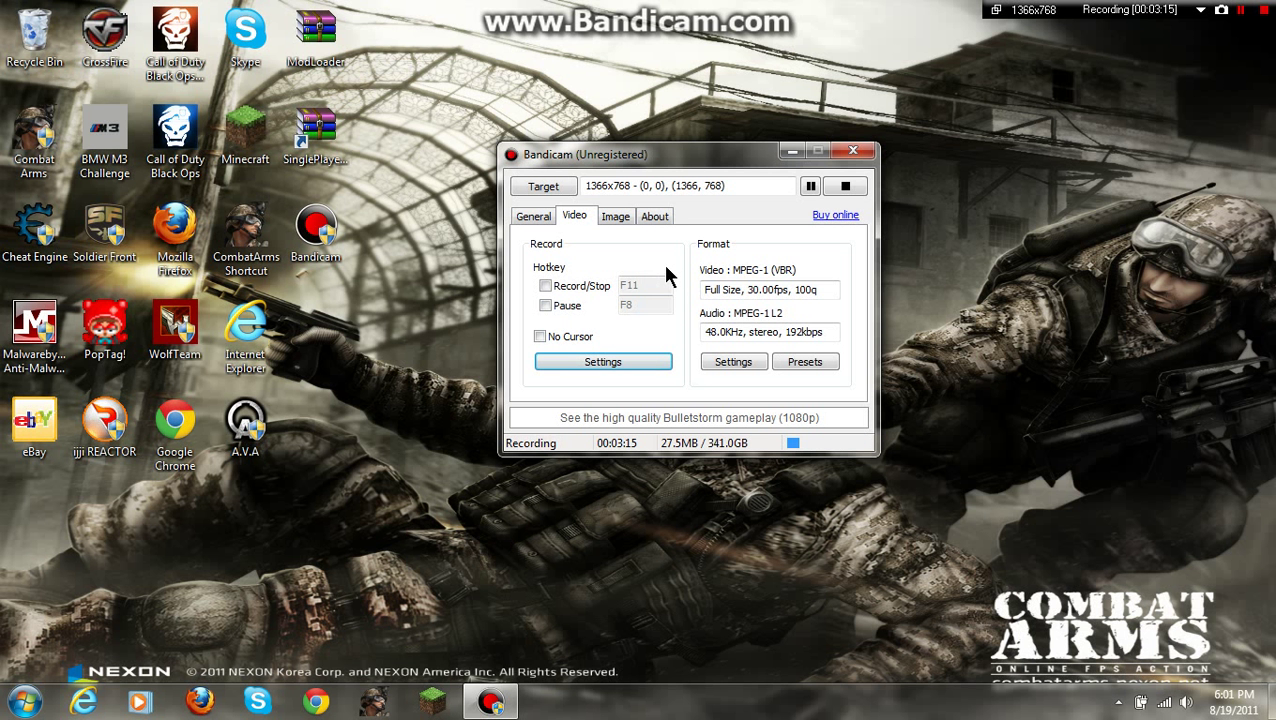
Open Bandicam's output folder from the General tab to view the saved AVI recordings.
{"action": "left_click", "coordinate": [550, 217]}
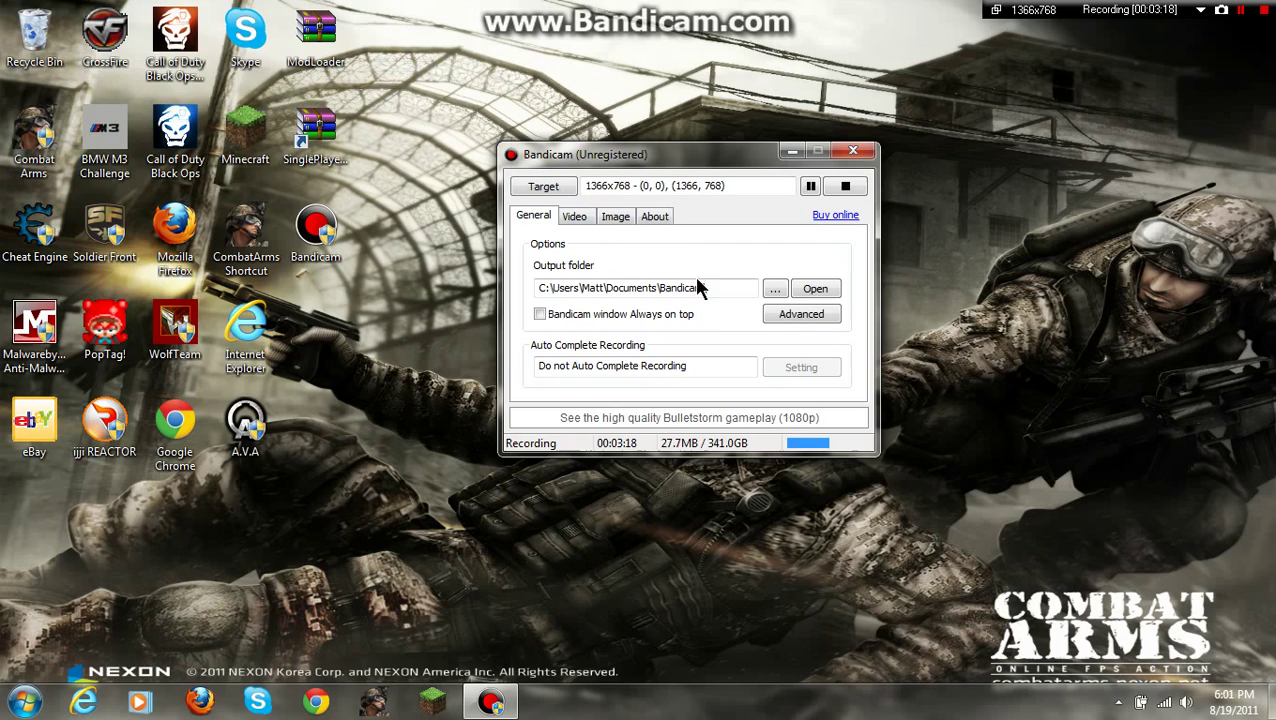
{"action": "left_click", "coordinate": [815, 289]}
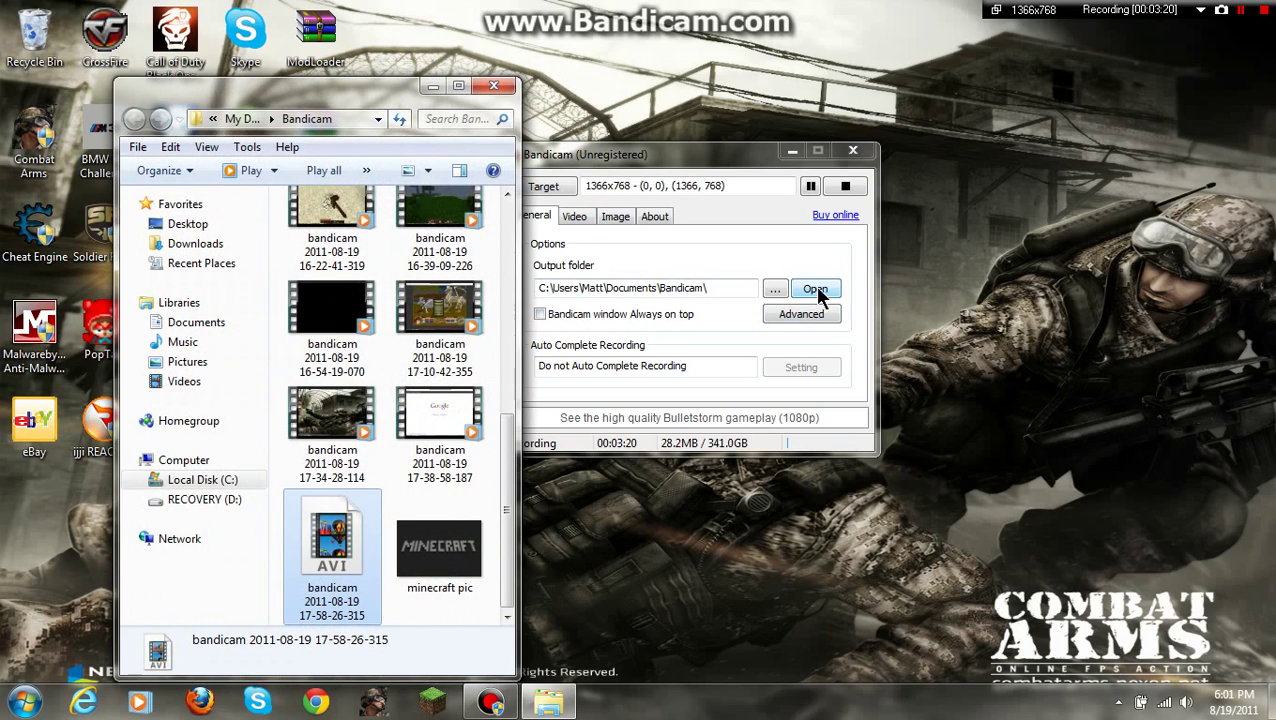
{"action": "left_click", "coordinate": [492, 88]}
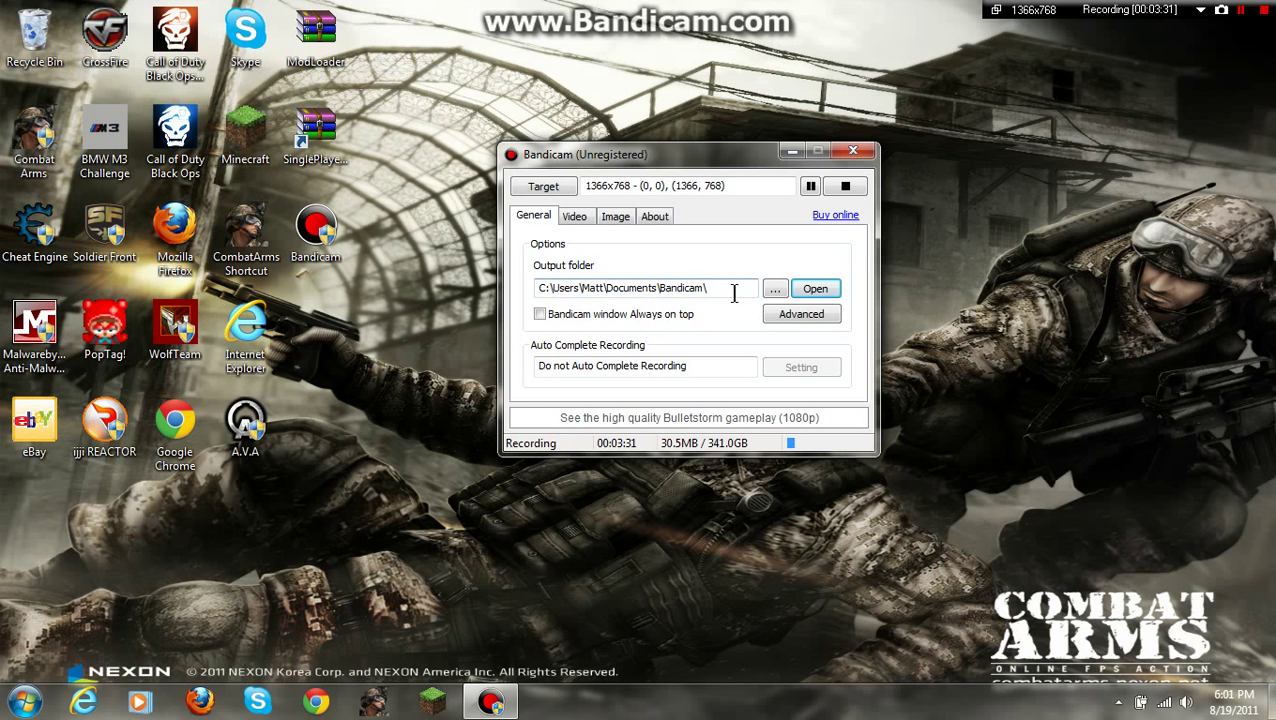
{"action": "left_click", "coordinate": [816, 286]}
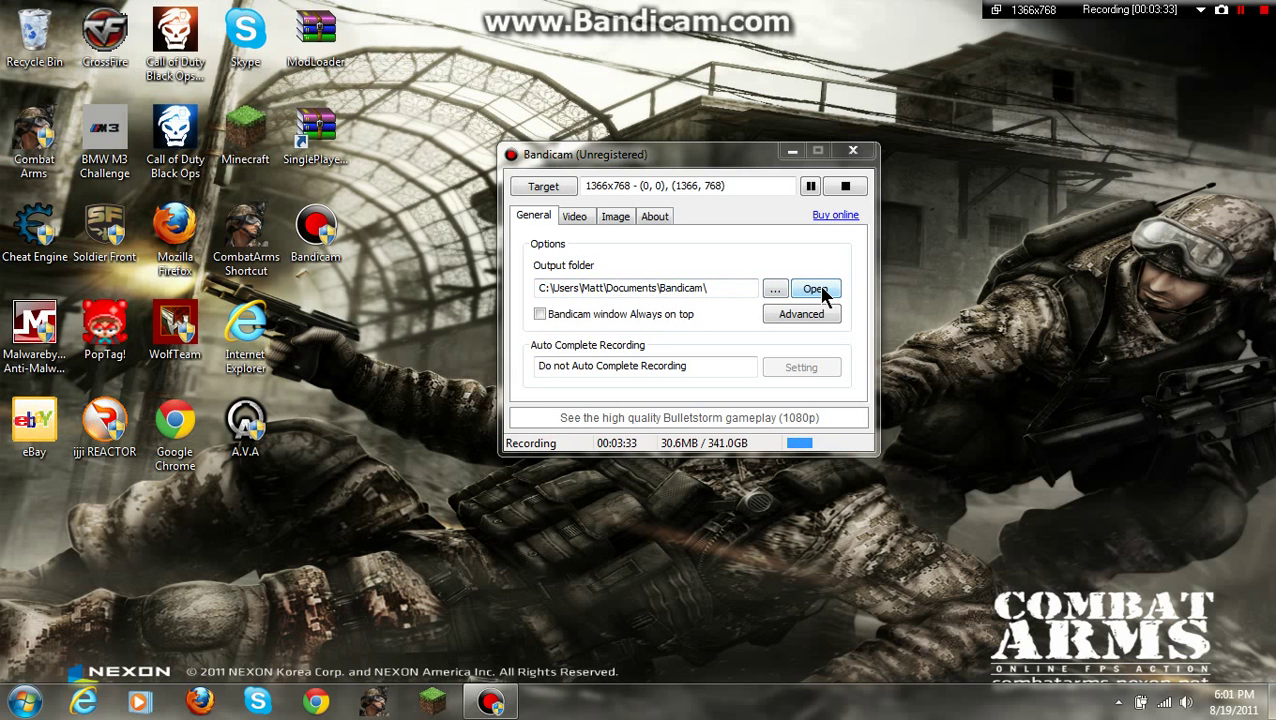
{"action": "left_click_drag", "start_coordinate": [377, 86], "coordinate": [464, 86]}
Close Explorer and copy Bandicam's output folder path.
{"action": "left_click", "coordinate": [587, 88]}
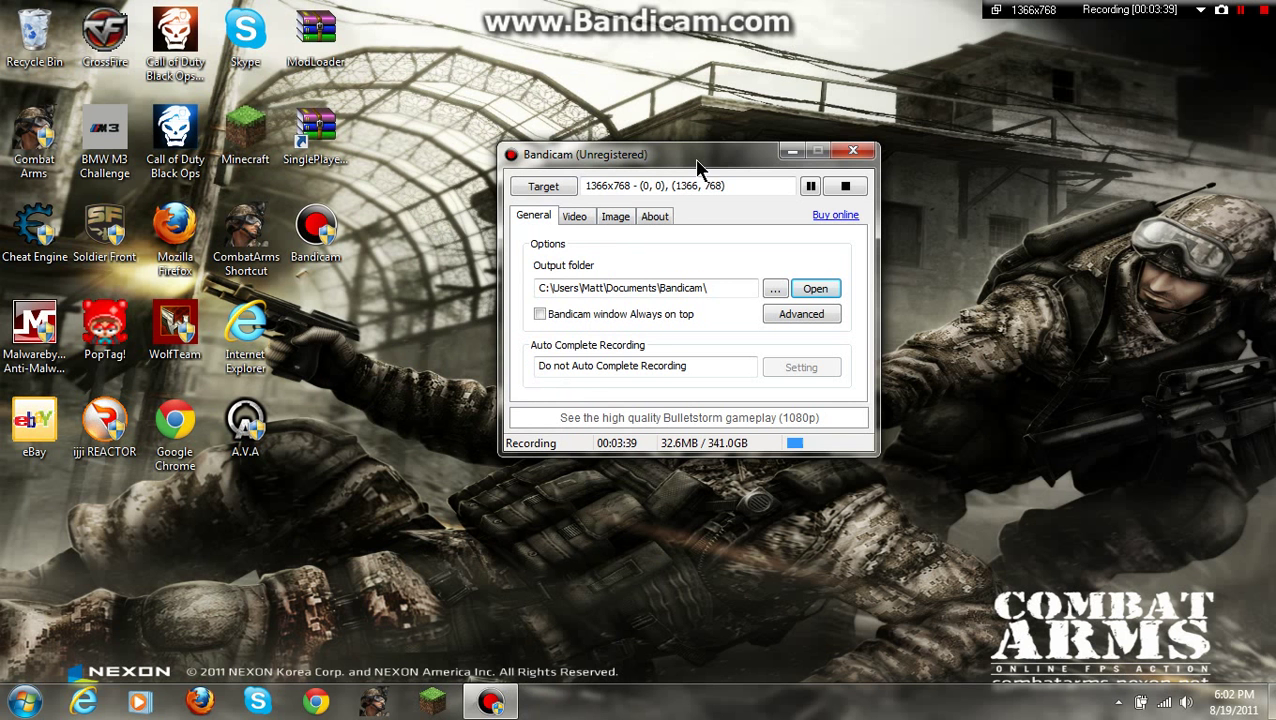
{"action": "left_click", "coordinate": [27, 703]}
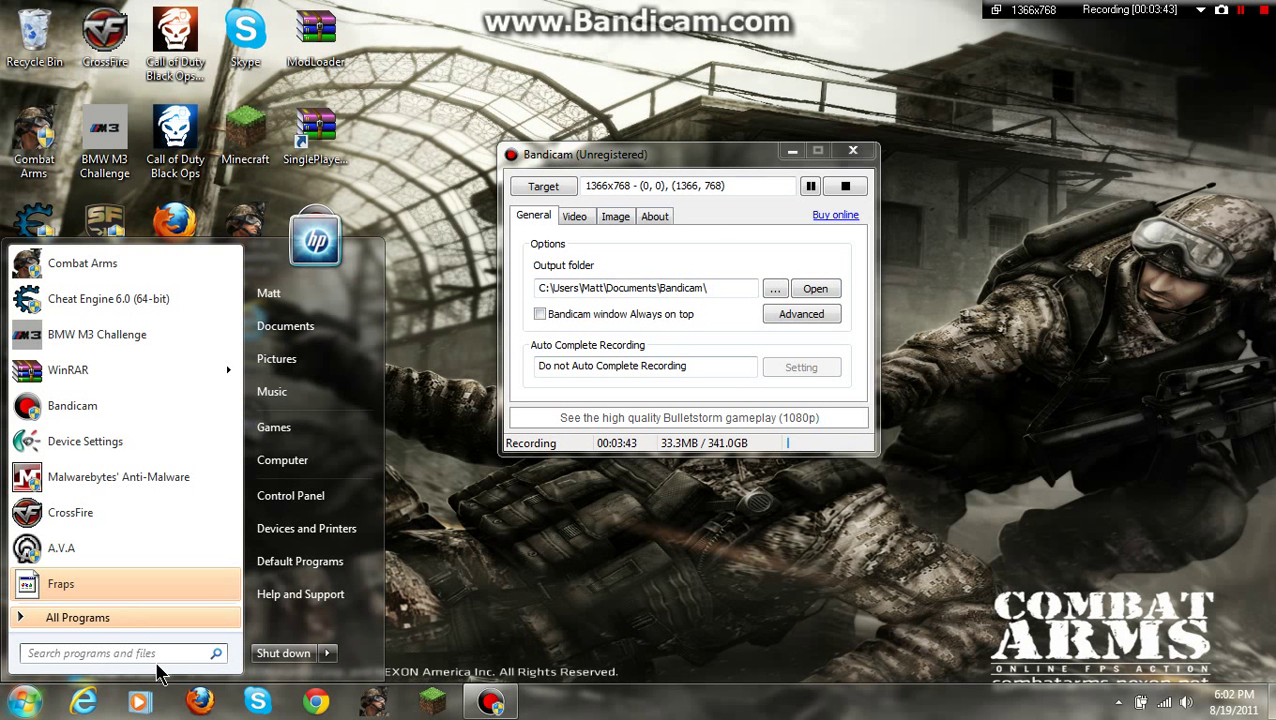
{"action": "left_click_drag", "start_coordinate": [718, 288], "coordinate": [545, 290]}
{"action": "right_click", "coordinate": [590, 287]}
{"action": "left_click", "coordinate": [649, 344]}
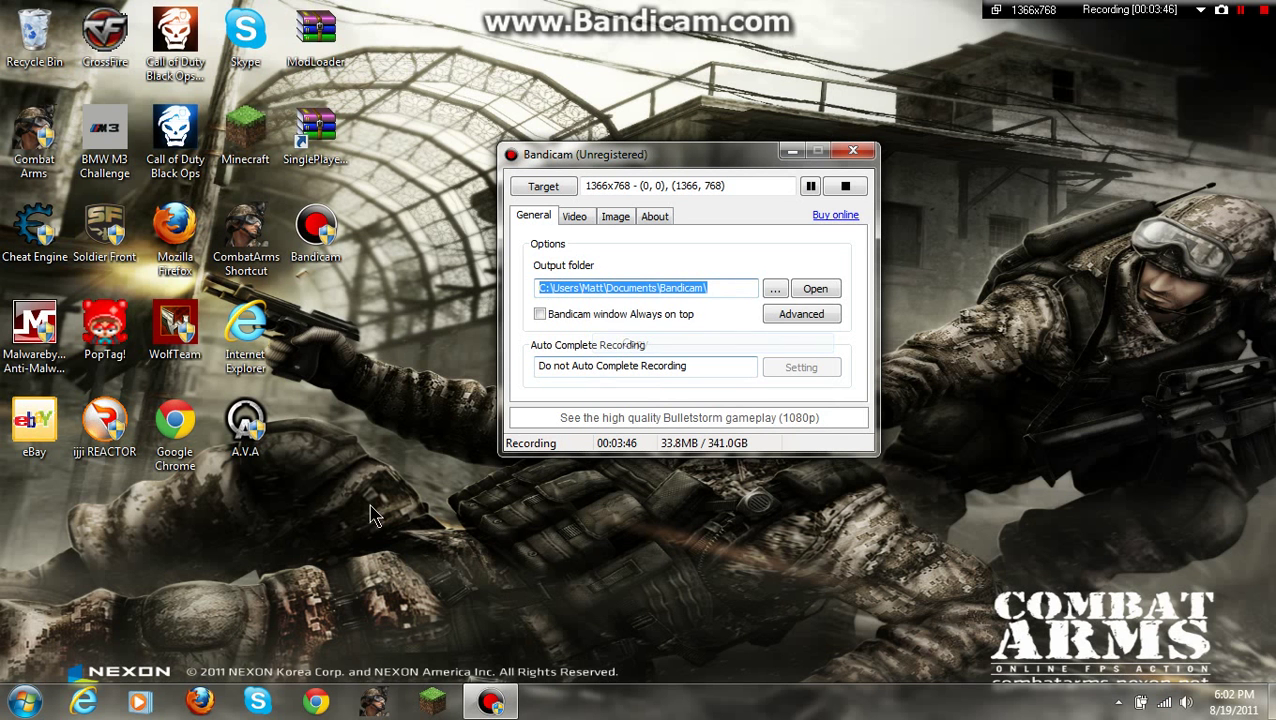
Paste the folder path into Start menu search to list recordings, then close the menu.
{"action": "left_click", "coordinate": [25, 702]}
{"action": "right_click", "coordinate": [93, 652]}
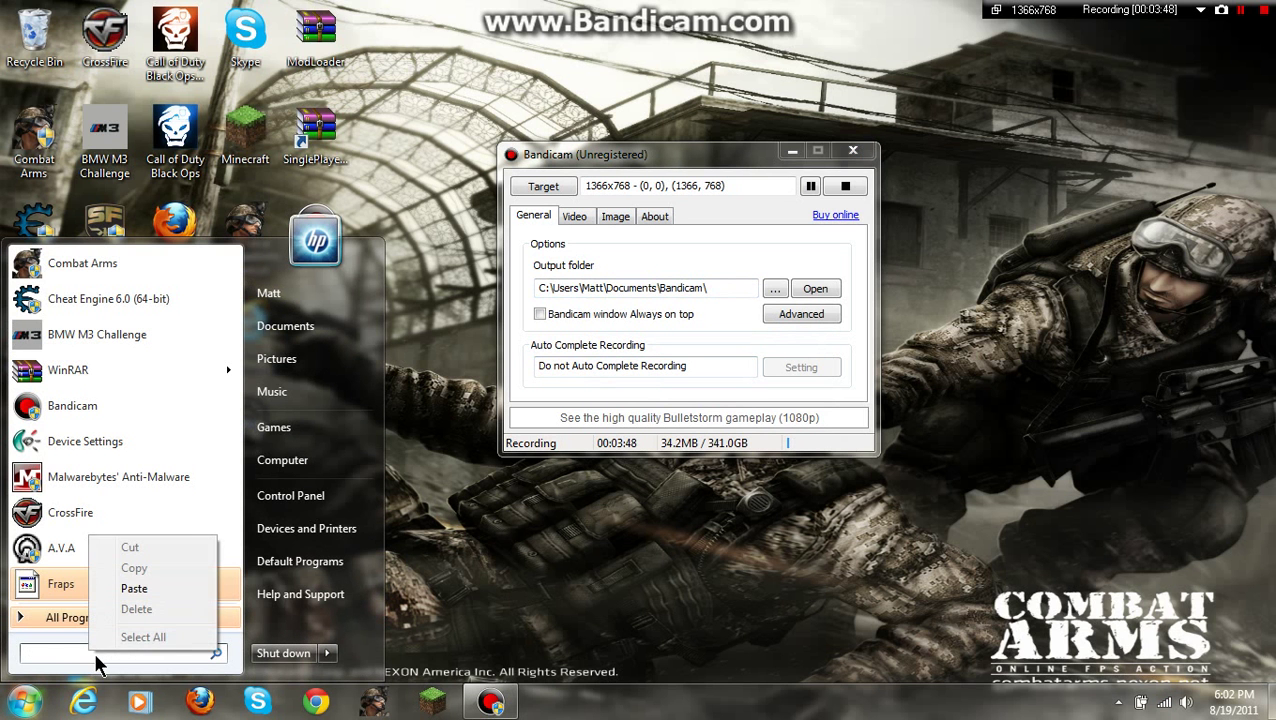
{"action": "left_click", "coordinate": [158, 587]}
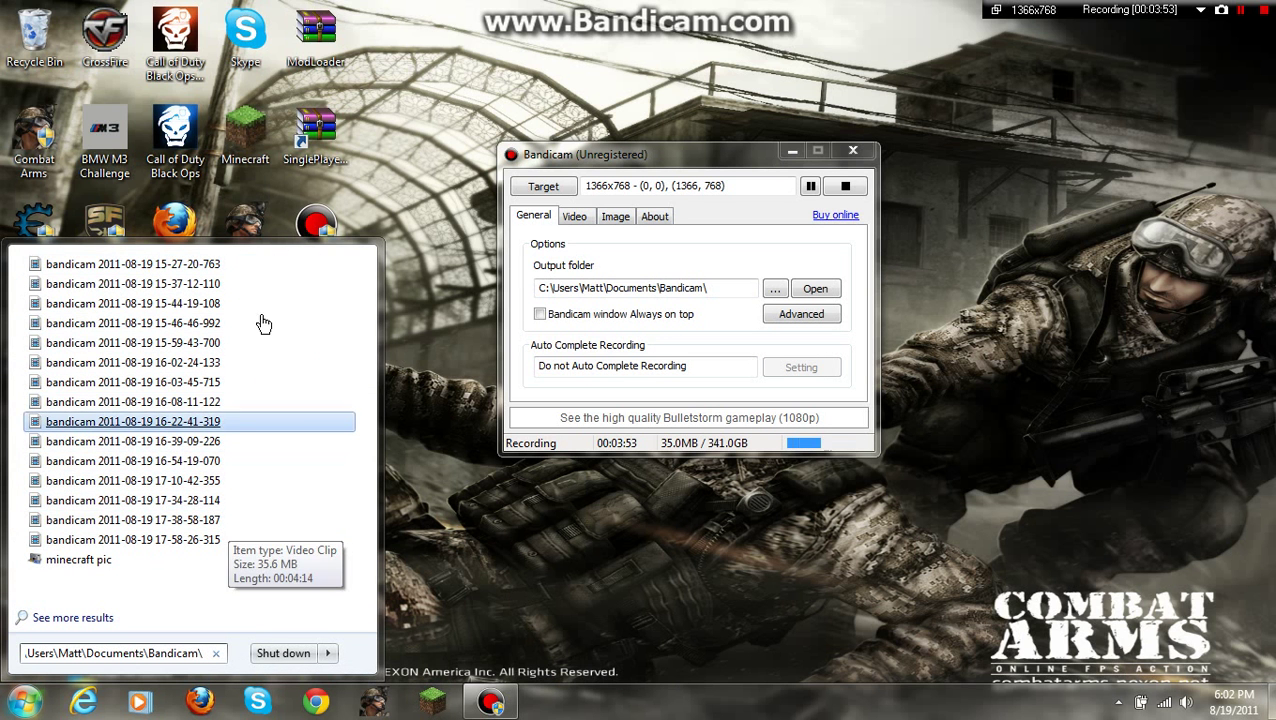
{"action": "left_click", "coordinate": [418, 186]}
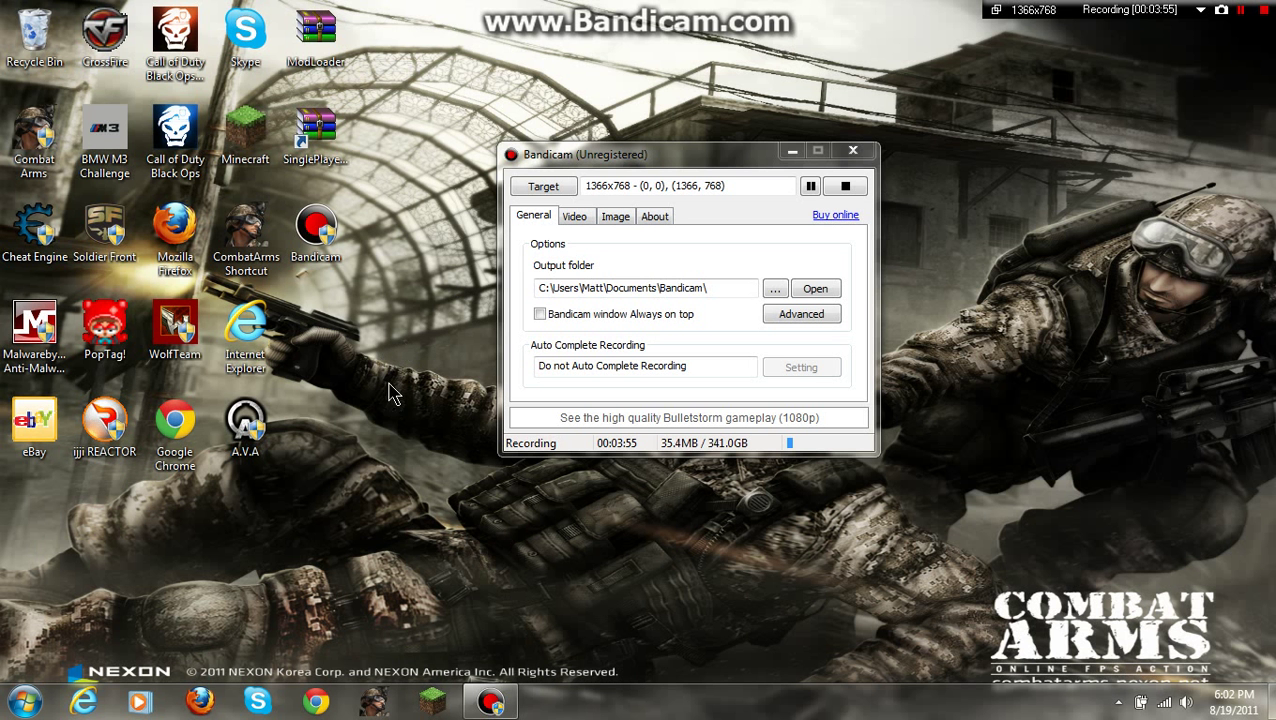